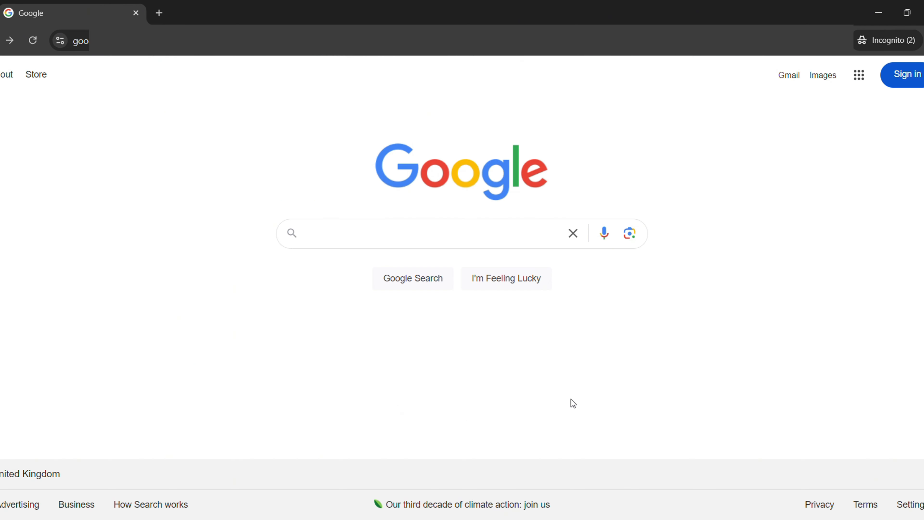
Search Google for "get access to your evisa" and open the GOV.UK "Get access to your eVisa: Overview" result.
click(460, 240)
text(get )
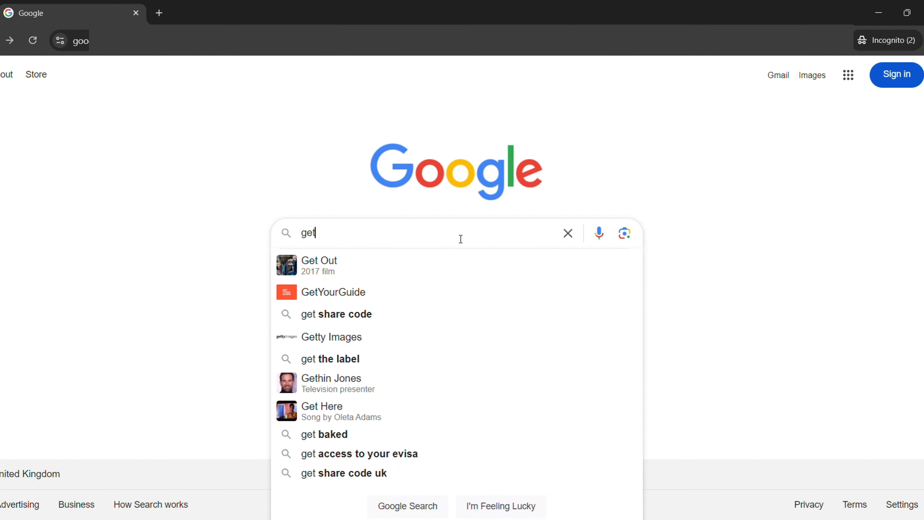
text(ac)
key(Down)
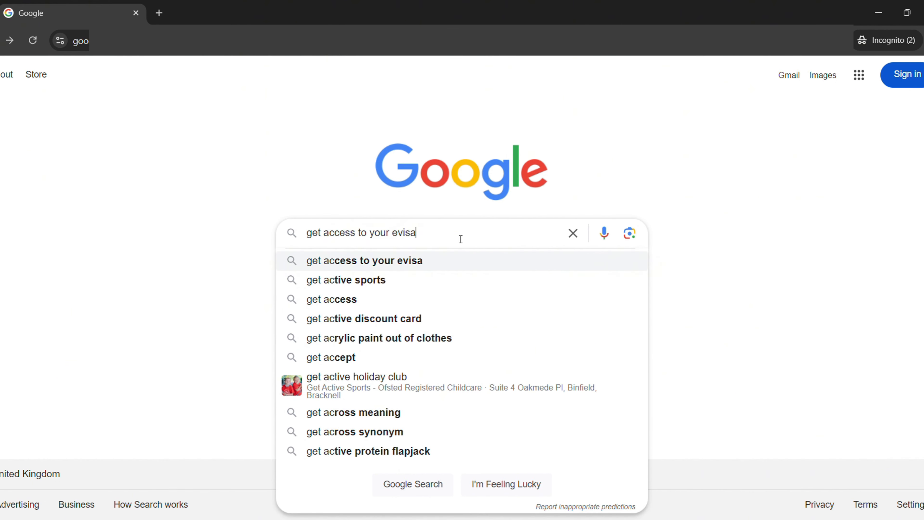
key(Return)
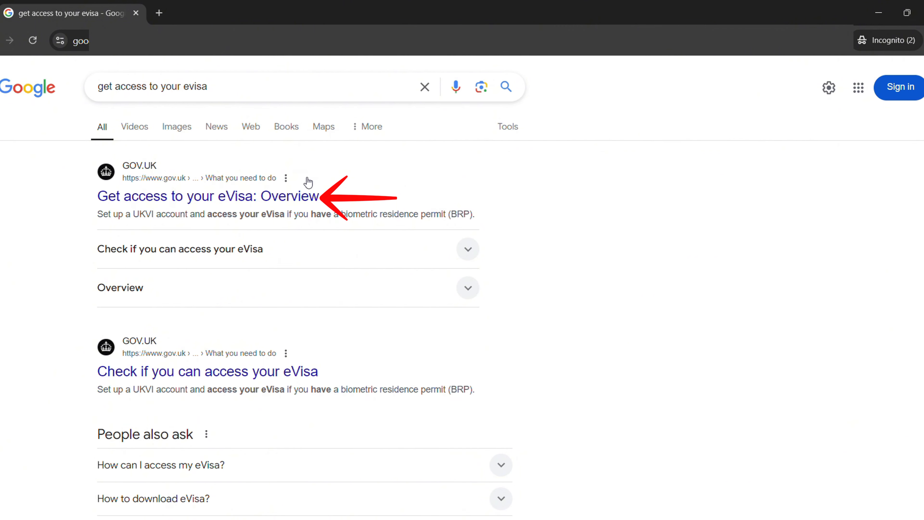
click(300, 196)
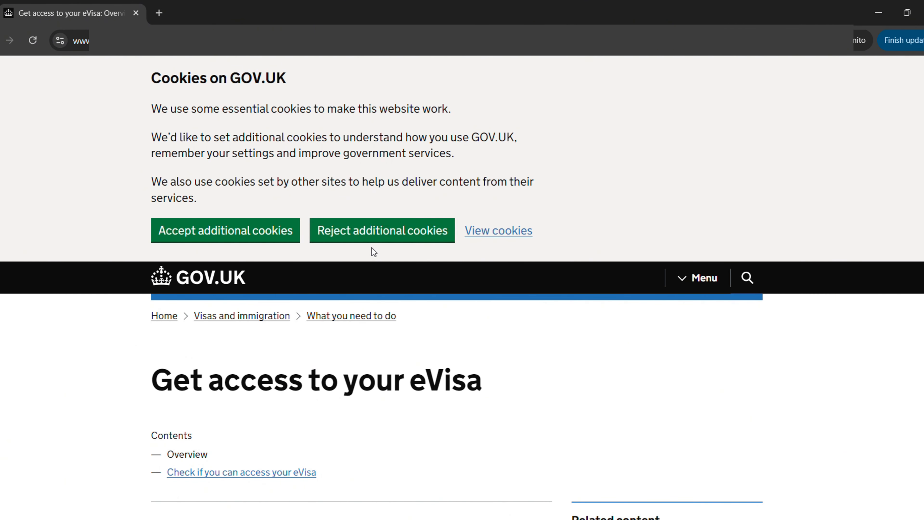
Reject the additional cookies, read through the eVisa overview and requirements, and start the eVisa access service.
click(384, 235)
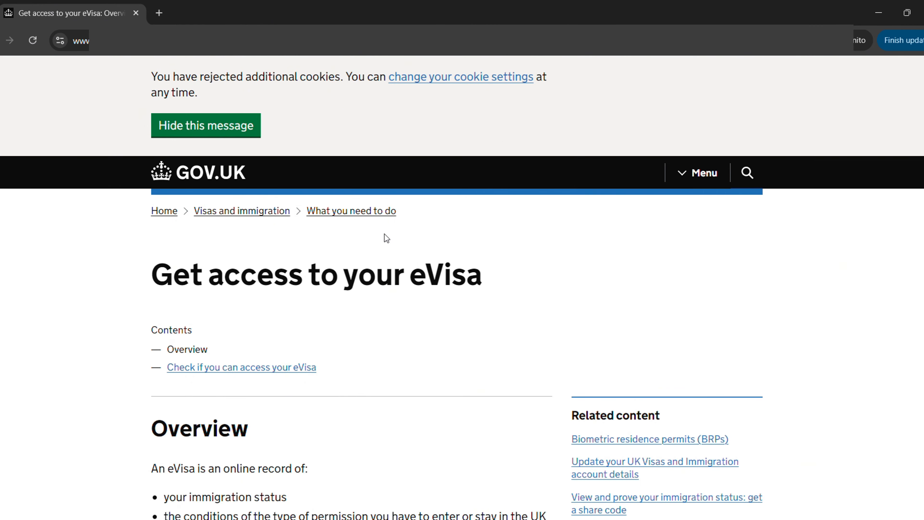
scroll(351, 331, down, 6)
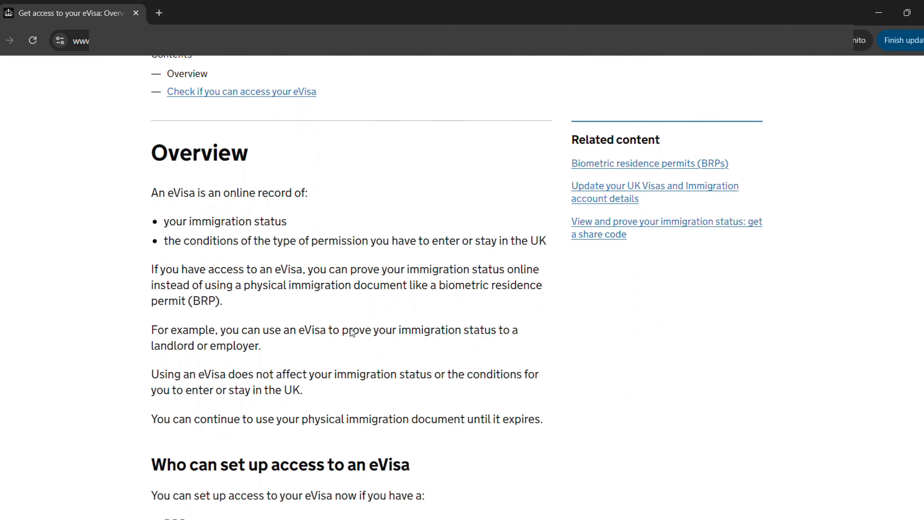
scroll(351, 332, down, 1)
scroll(352, 331, down, 8)
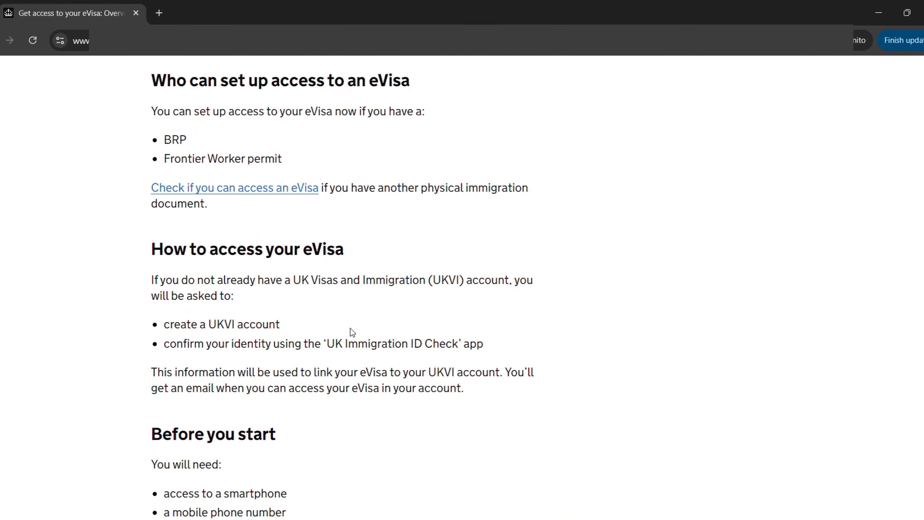
scroll(352, 331, down, 8)
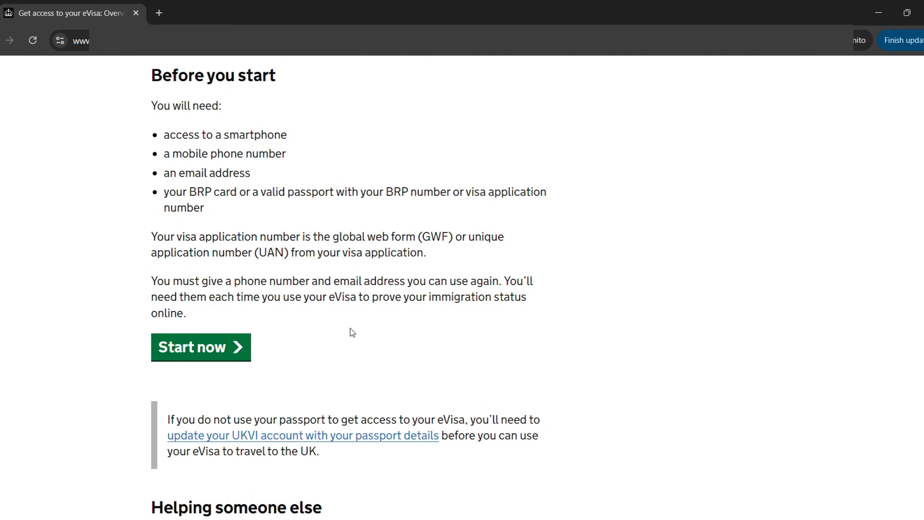
click(218, 347)
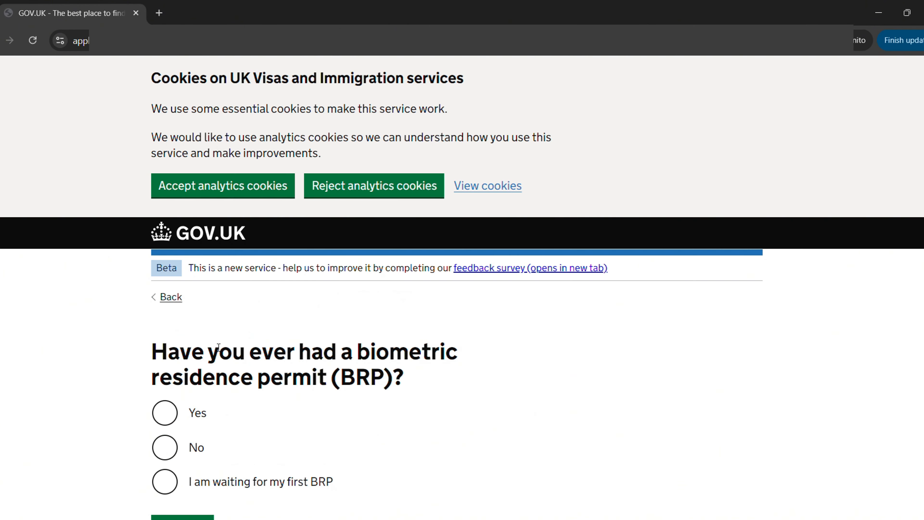
Reject the analytics cookies and answer Yes to ever having had a biometric residence permit.
click(393, 187)
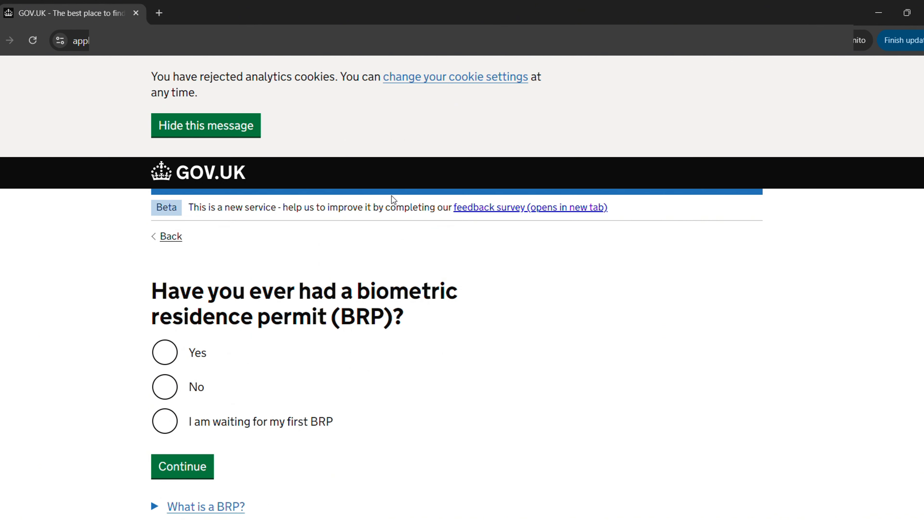
click(188, 356)
click(197, 467)
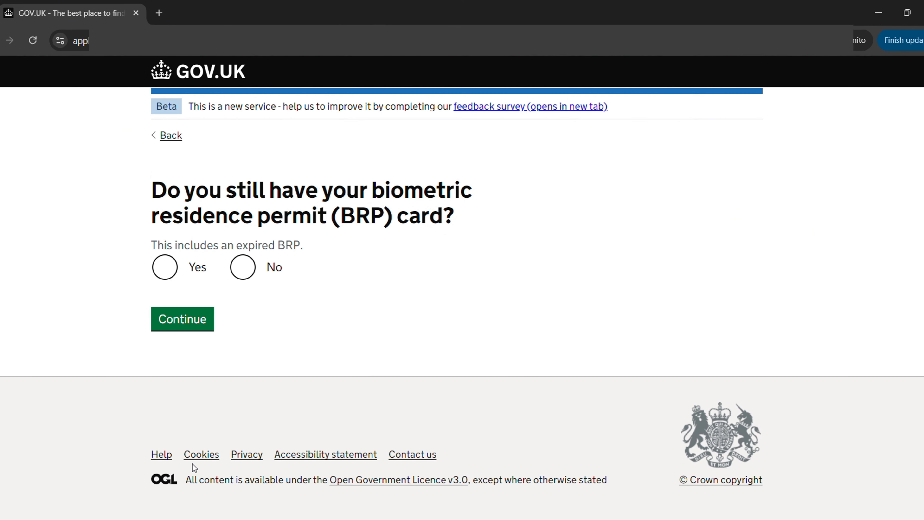
Answer Yes to still having the BRP card and Yes to the permit being valid.
click(175, 272)
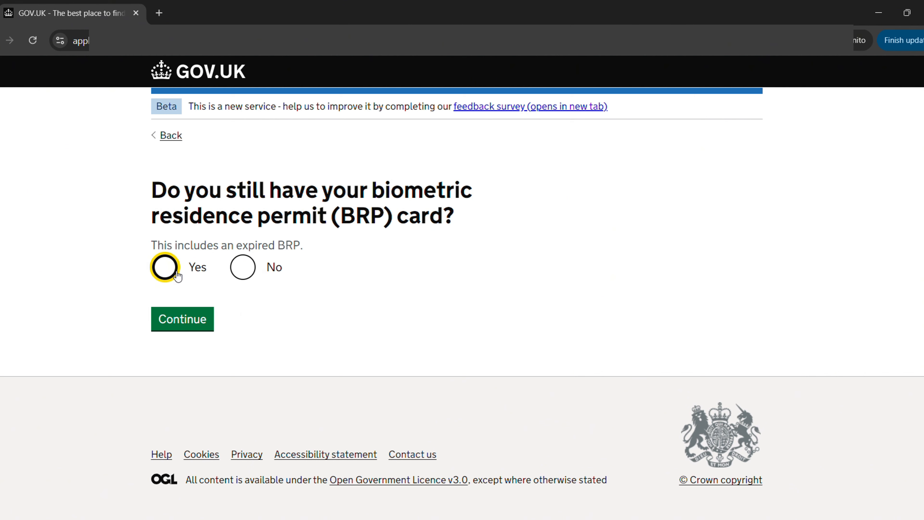
click(202, 316)
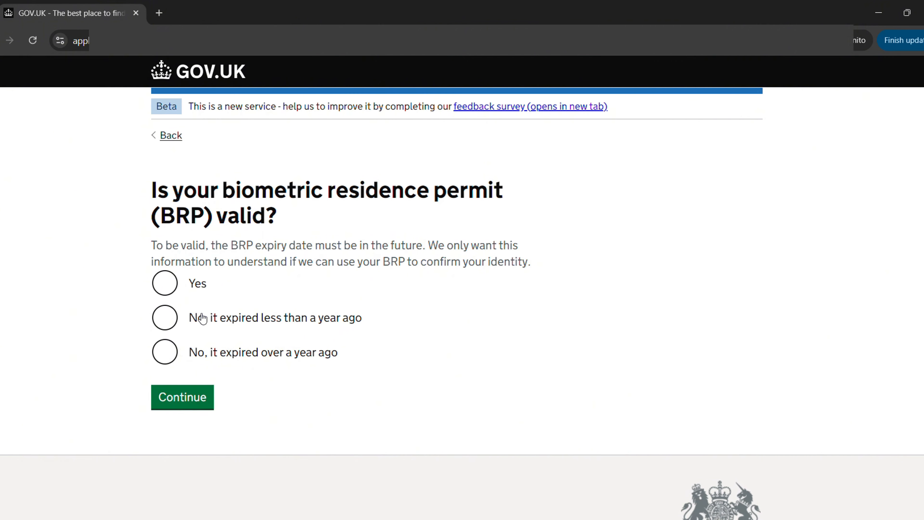
click(186, 275)
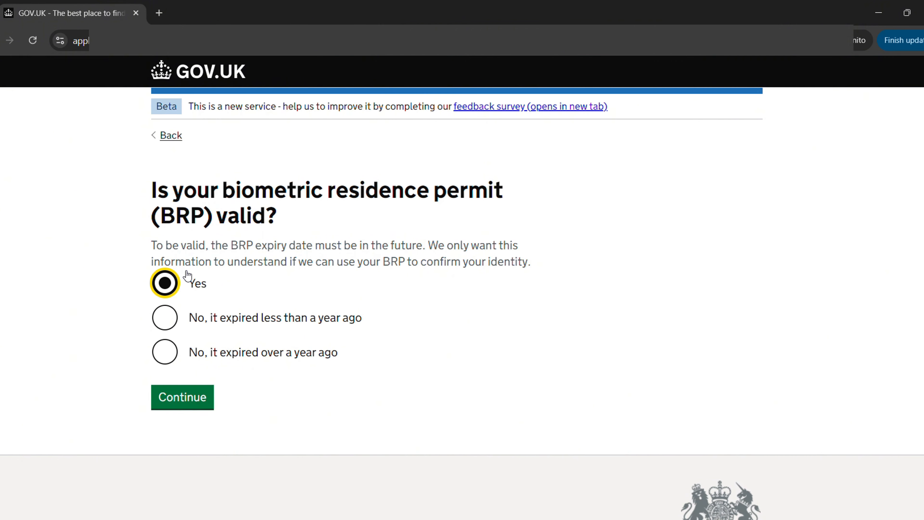
click(183, 410)
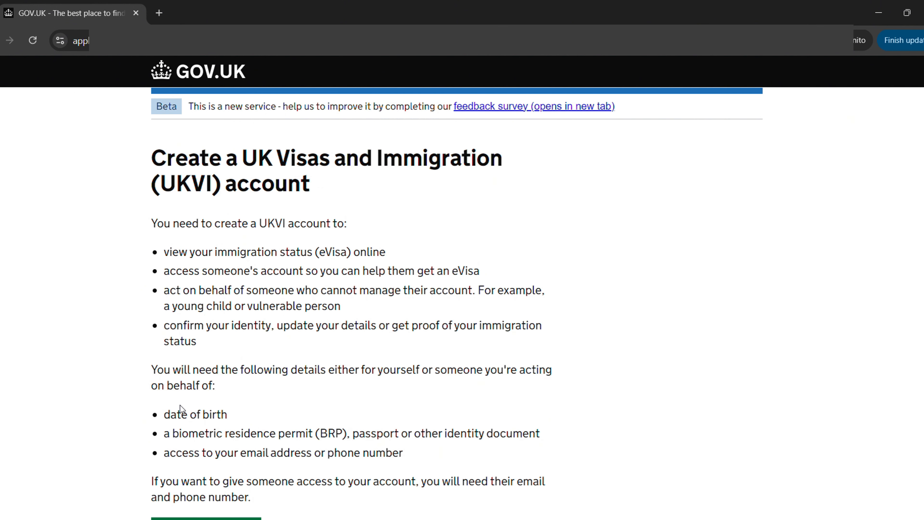
Read through the UKVI account requirements and sign-in information, and start creating an account.
scroll(179, 405, down, 2)
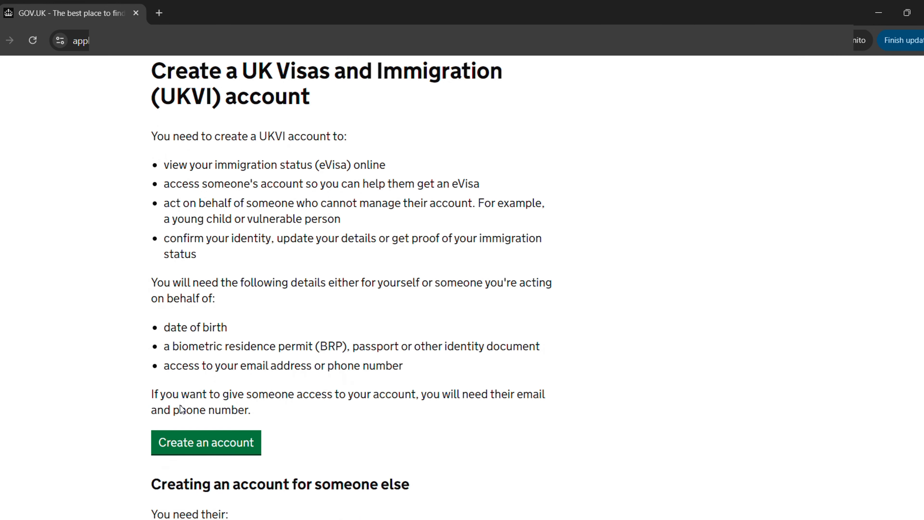
scroll(182, 409, down, 7)
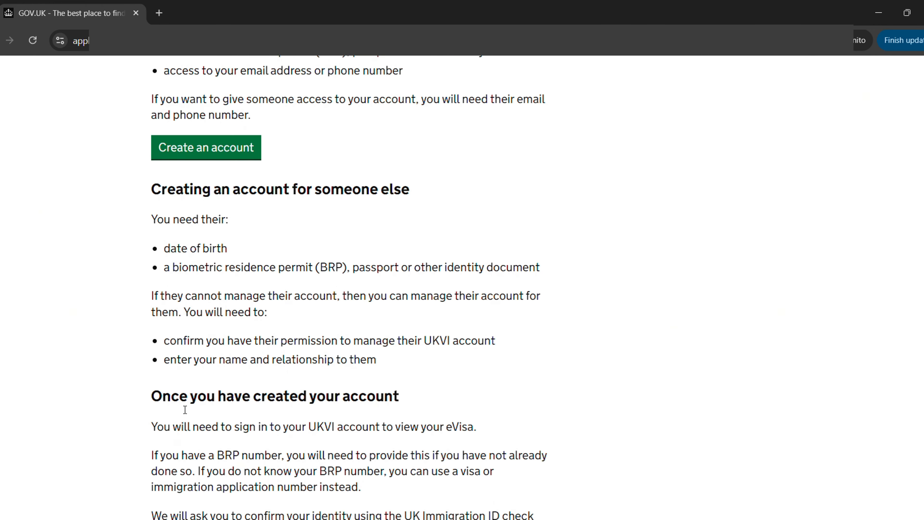
scroll(180, 405, down, 3)
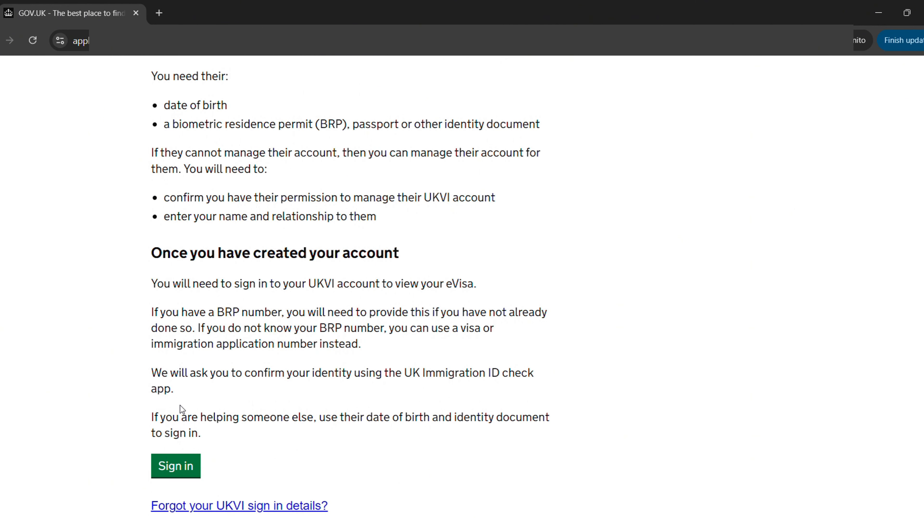
scroll(180, 405, up, 10)
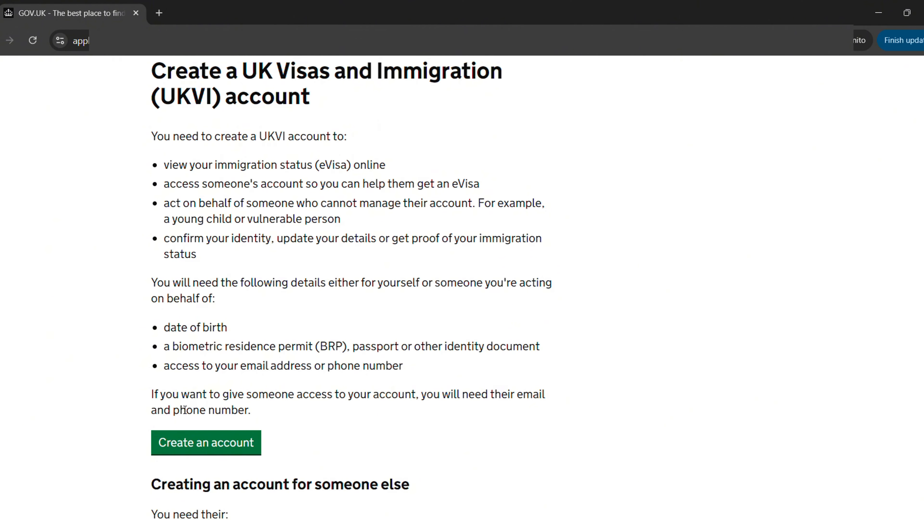
click(193, 443)
Choose Me as the person the account is being created for and continue.
scroll(195, 445, down, 3)
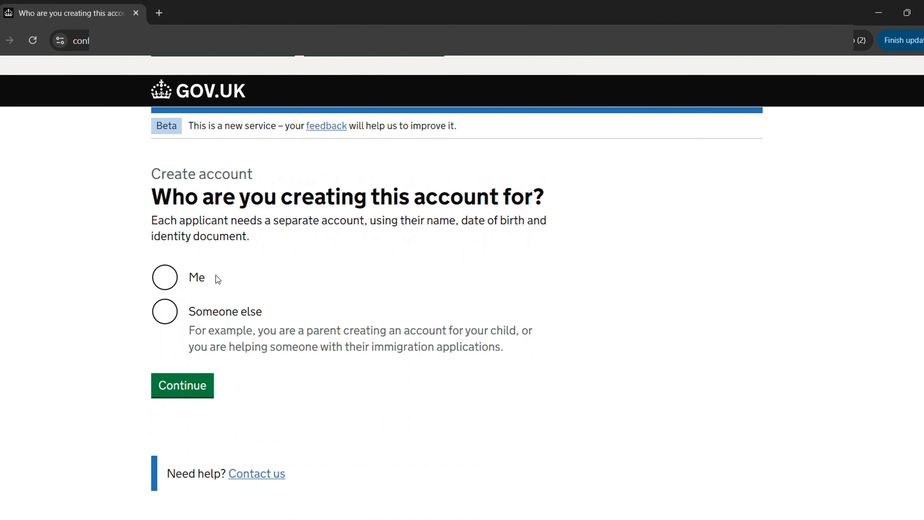
click(177, 280)
click(183, 385)
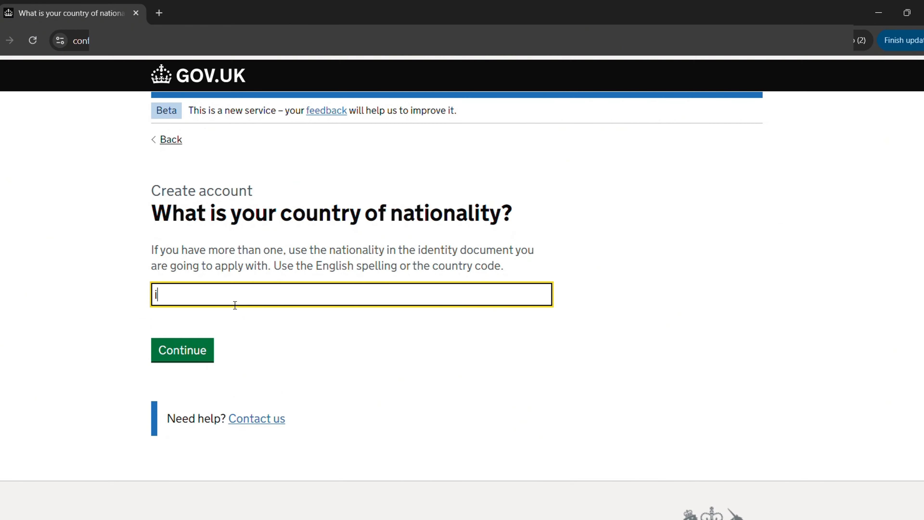
Enter India - IND as the country of nationality and continue.
text(india)
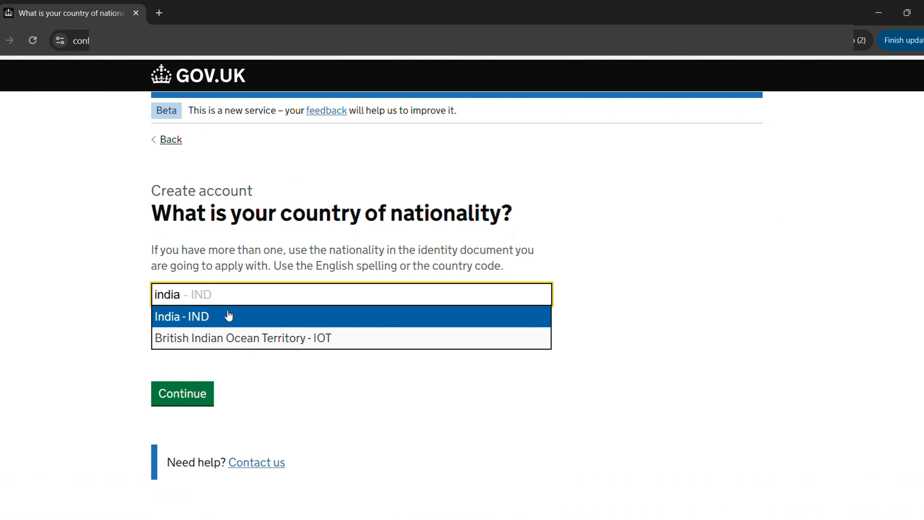
click(227, 315)
click(195, 367)
click(209, 351)
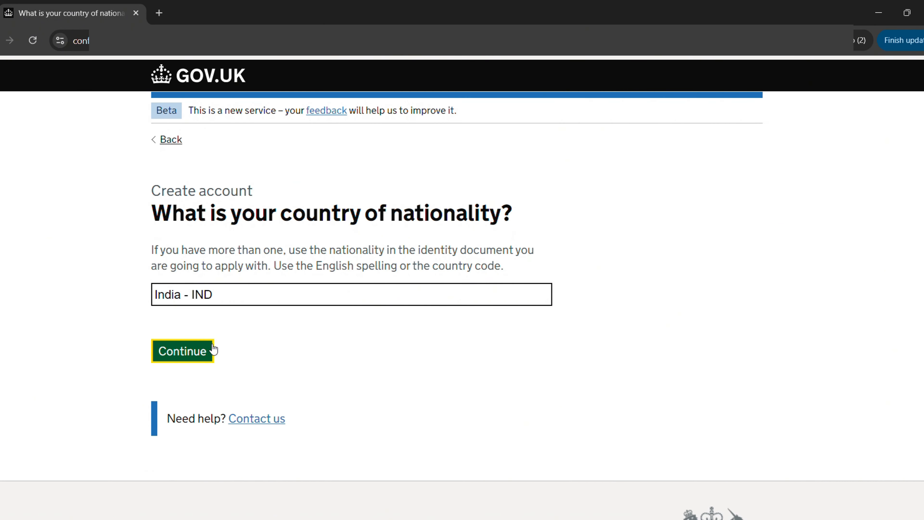
Look over the account creation pages for residence permit details, date of birth and sign-in email address.
scroll(214, 320, down, 5)
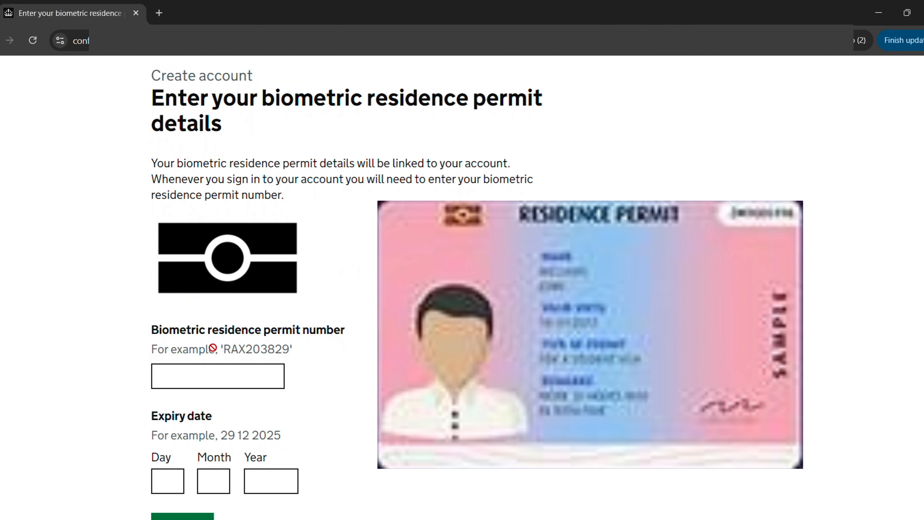
scroll(213, 348, down, 2)
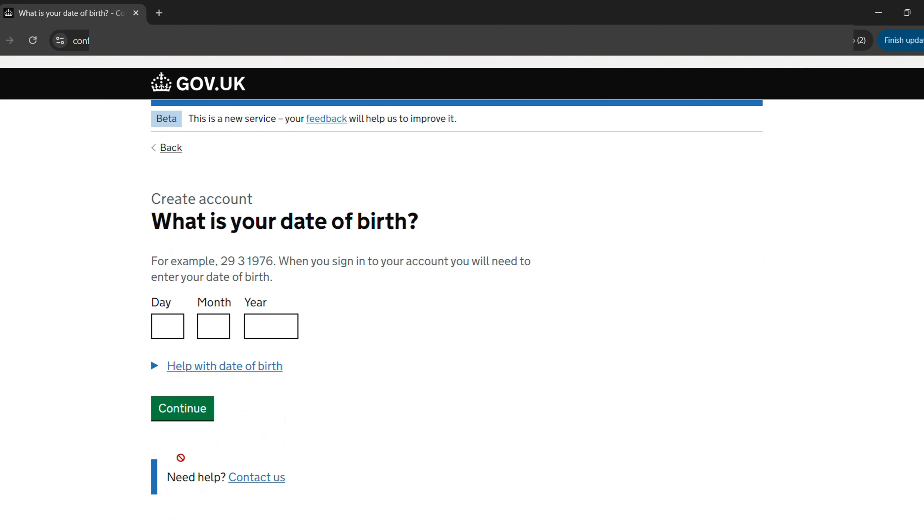
scroll(175, 302, down, 1)
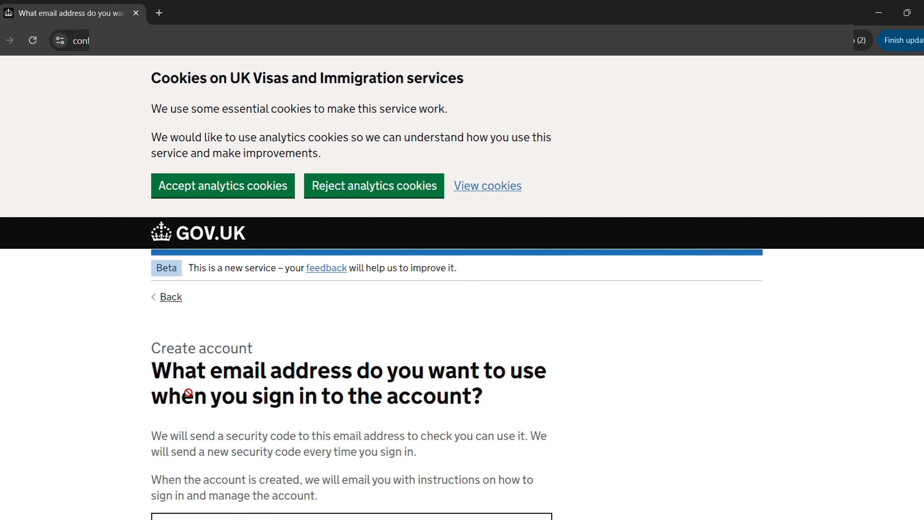
scroll(189, 392, down, 5)
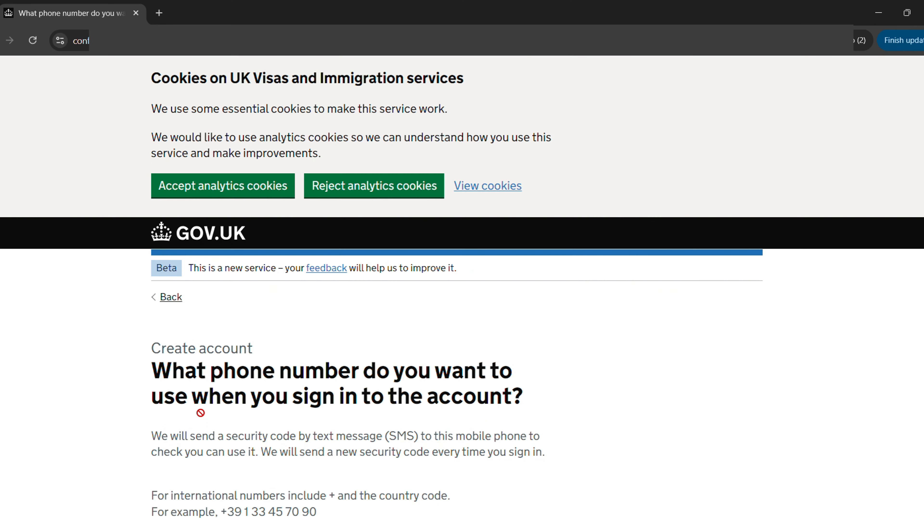
Answer No to giving someone else access to the account and continue.
scroll(200, 413, down, 5)
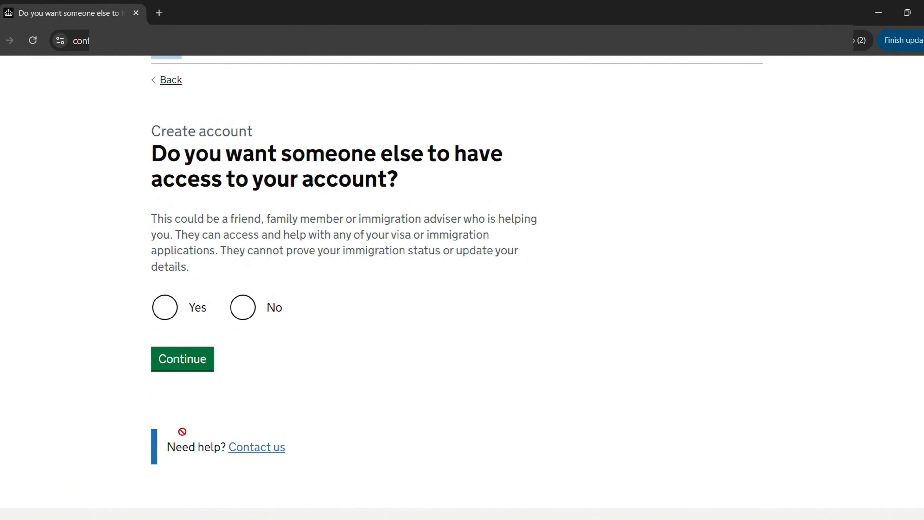
click(251, 313)
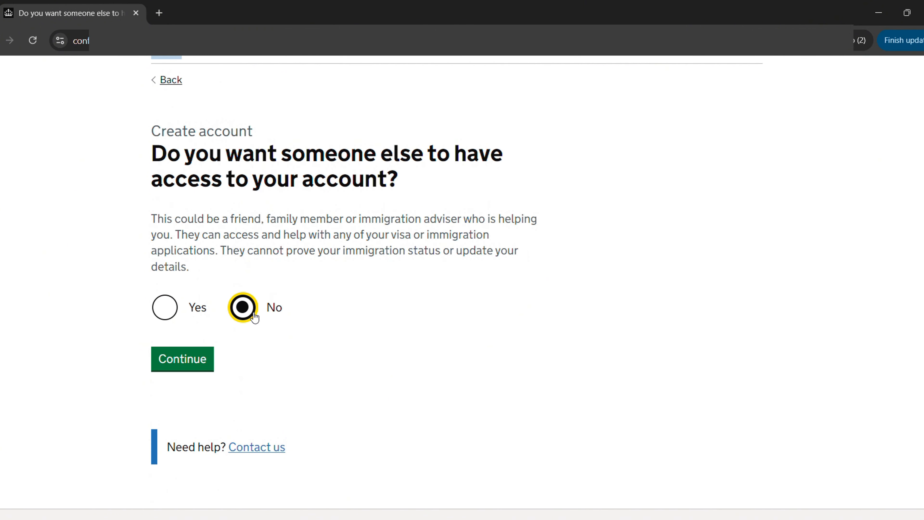
click(192, 362)
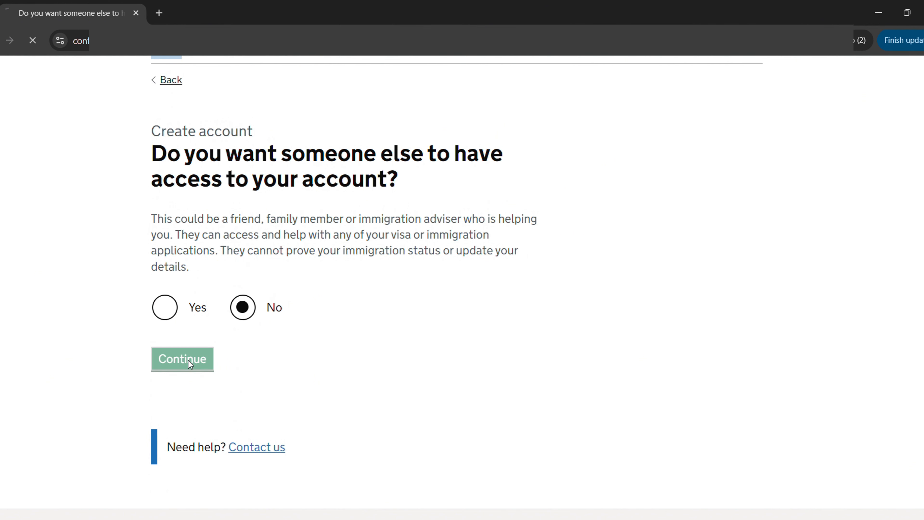
Check the summarised answers, create the UKVI account and proceed to its sign-in page.
scroll(192, 364, down, 3)
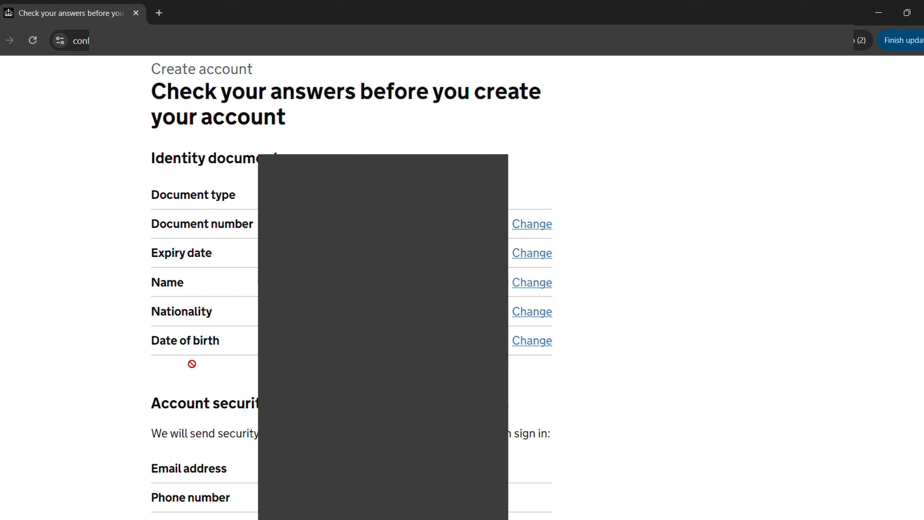
scroll(192, 363, down, 5)
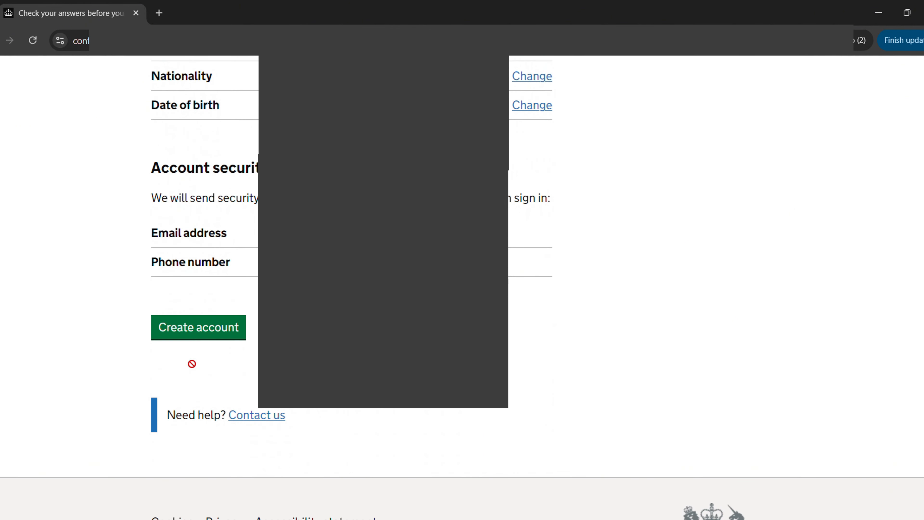
click(212, 338)
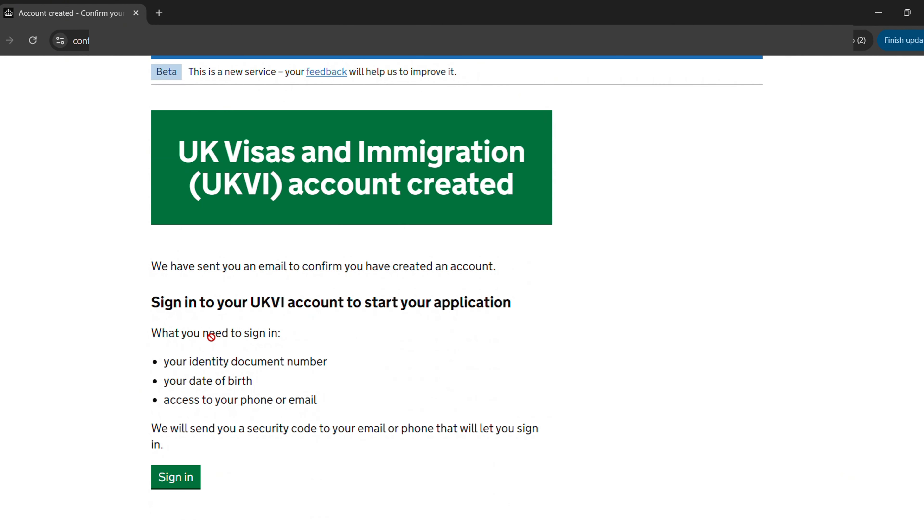
click(182, 486)
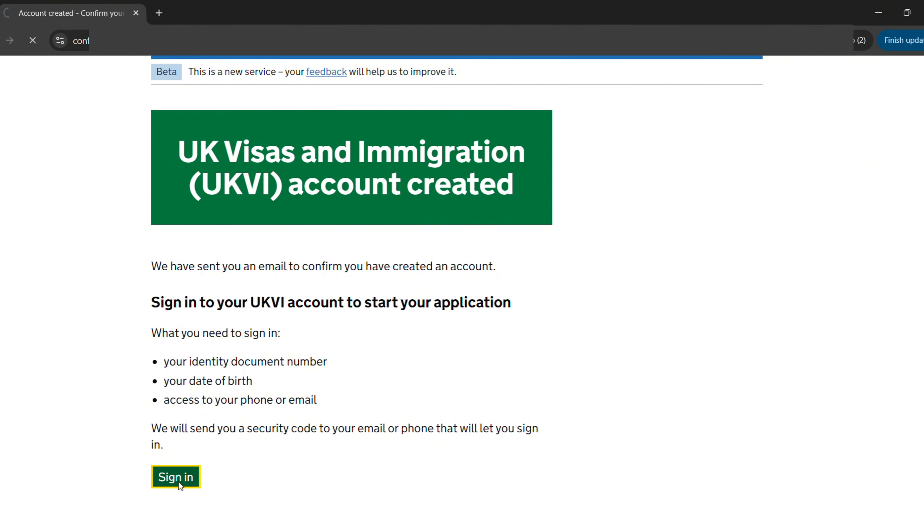
scroll(183, 486, down, 4)
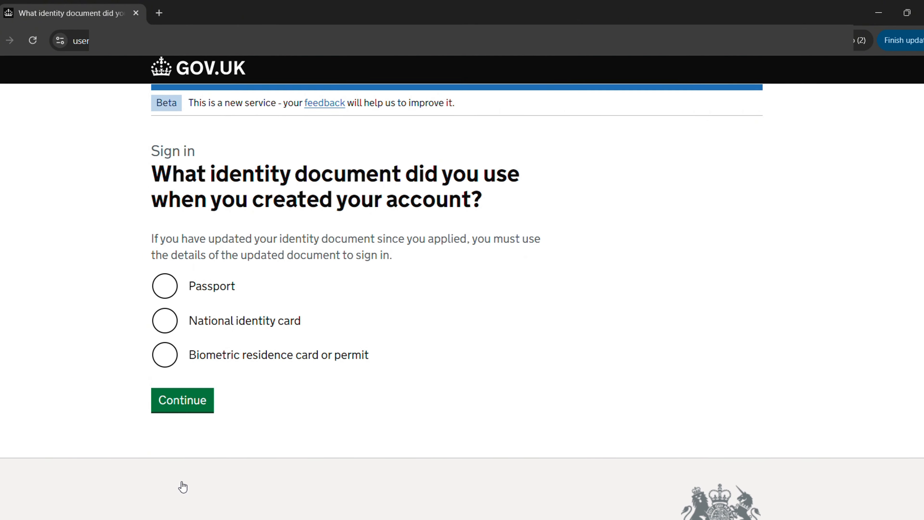
Choose biometric residence card or permit as the sign-in document and continue through its number and date of birth pages.
click(252, 355)
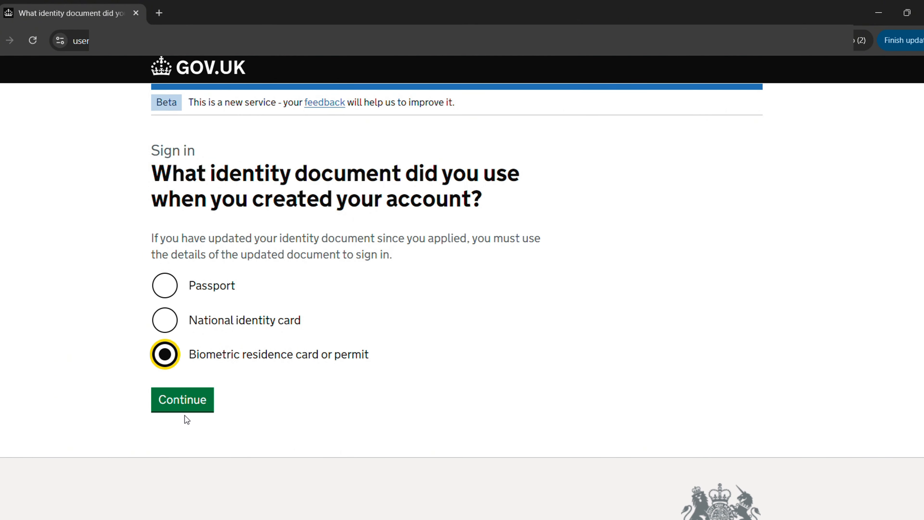
click(196, 401)
scroll(193, 401, down, 5)
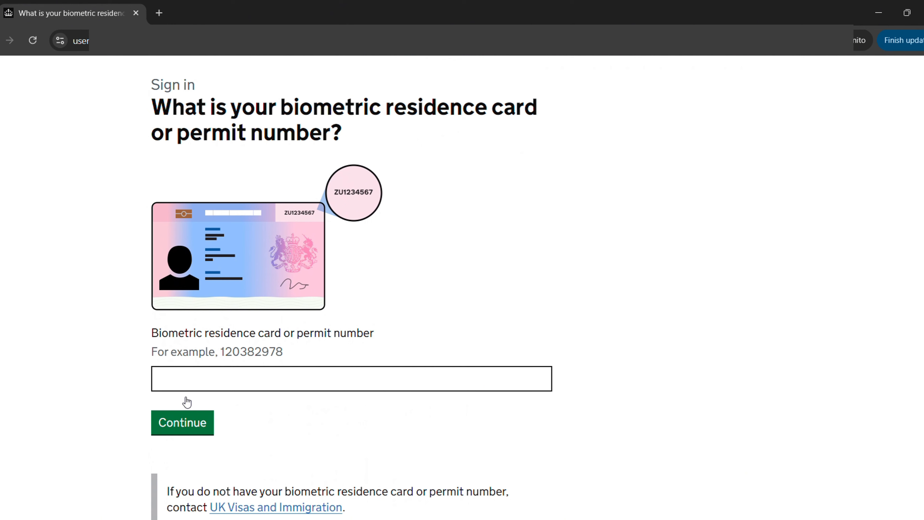
click(187, 419)
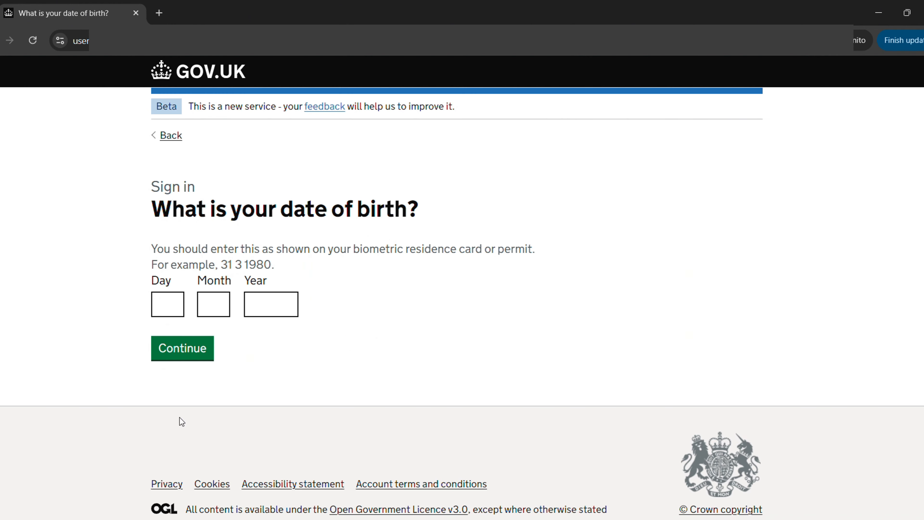
click(176, 349)
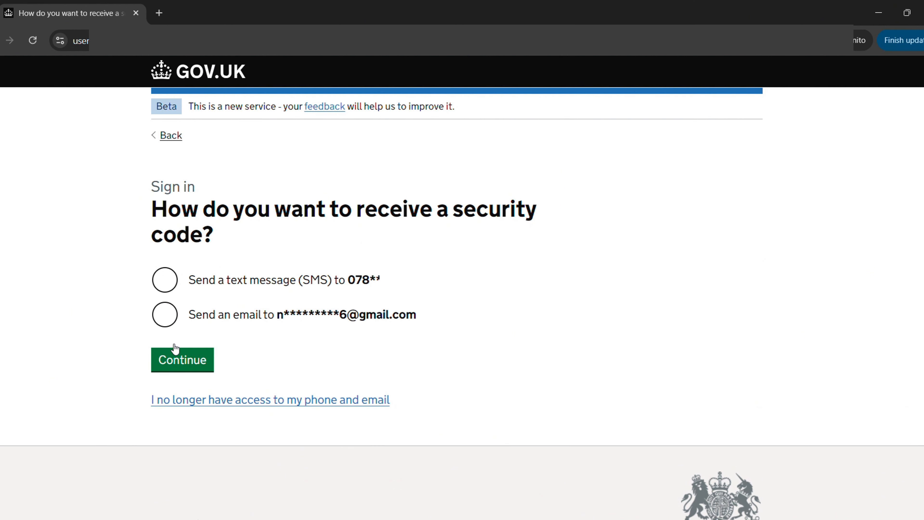
Choose to receive the security code by text message (SMS) and continue signing in.
click(164, 280)
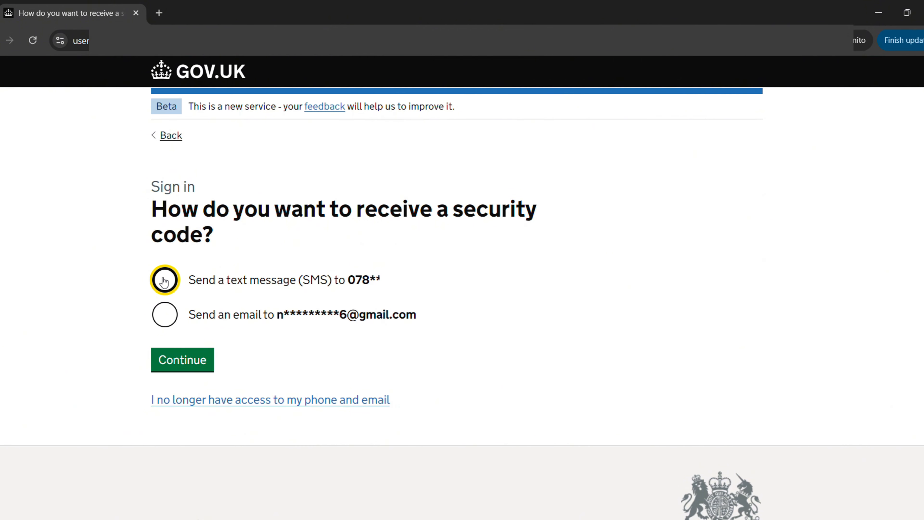
click(184, 356)
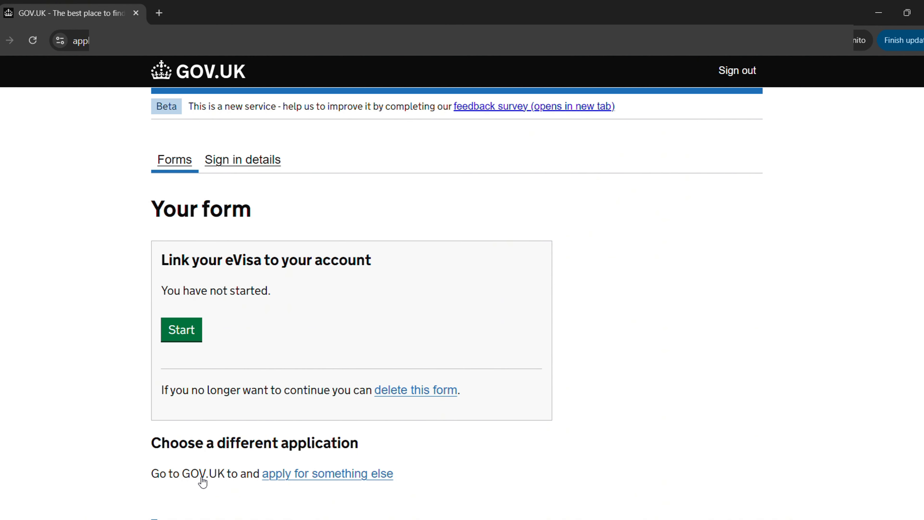
Start the form for linking the eVisa to the account and open its Confirm your identity task.
click(186, 336)
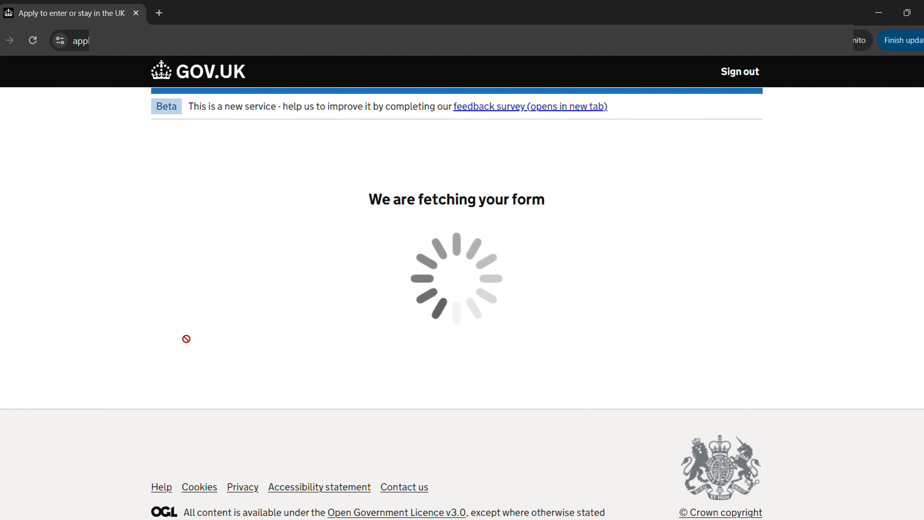
scroll(187, 339, down, 8)
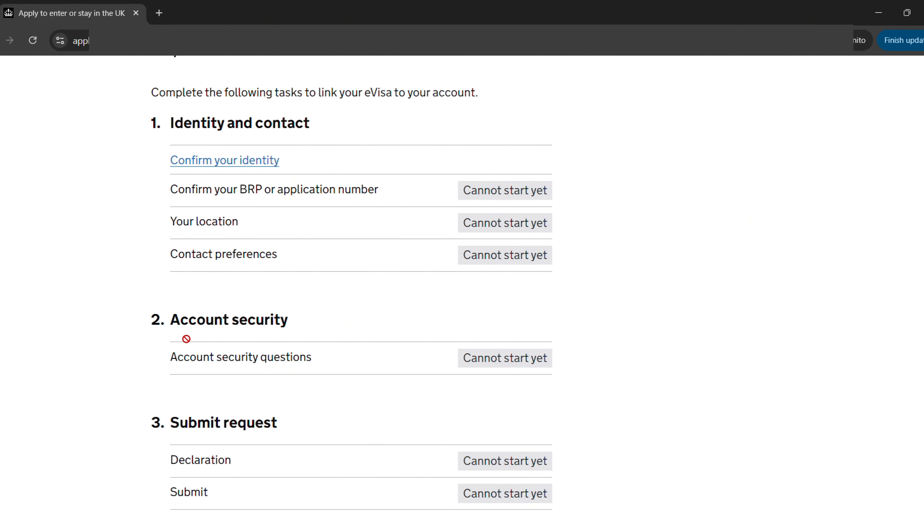
scroll(186, 338, down, 1)
click(251, 125)
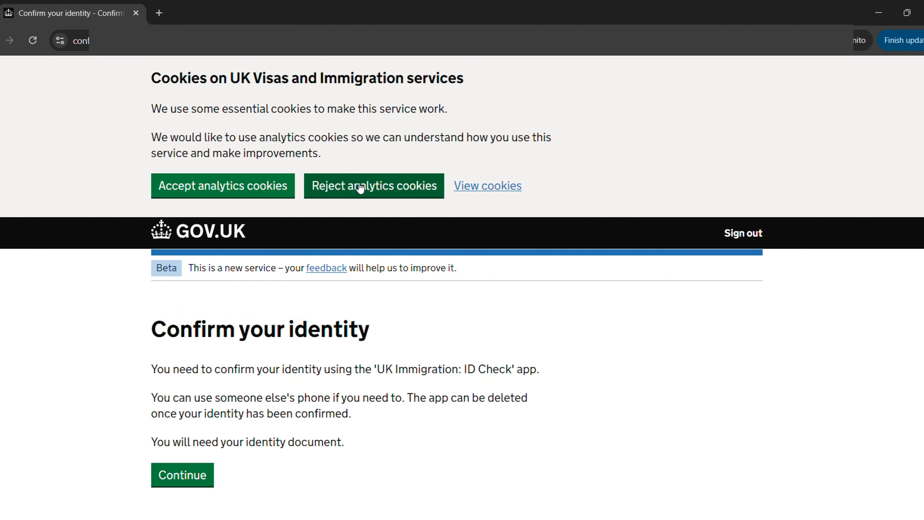
Reject analytics cookies and go through the instructions for downloading and connecting the UK Immigration: ID Check app.
click(360, 187)
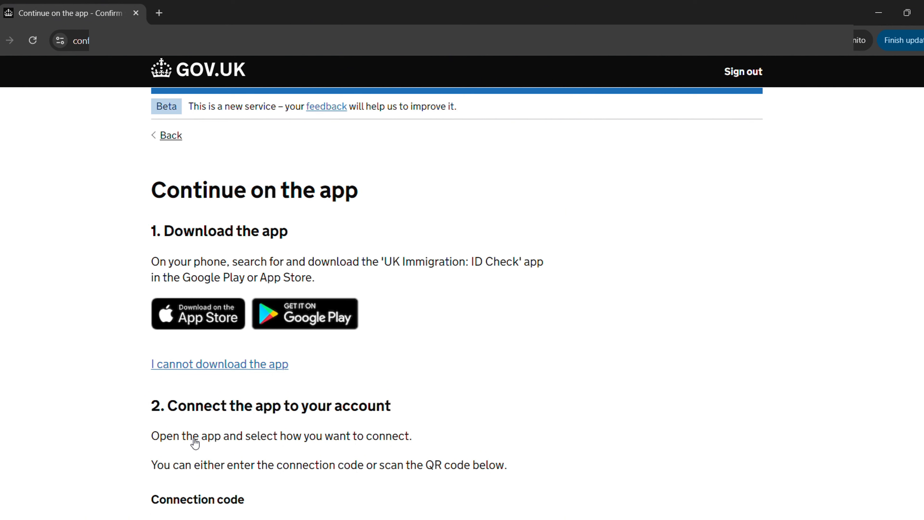
scroll(195, 444, down, 2)
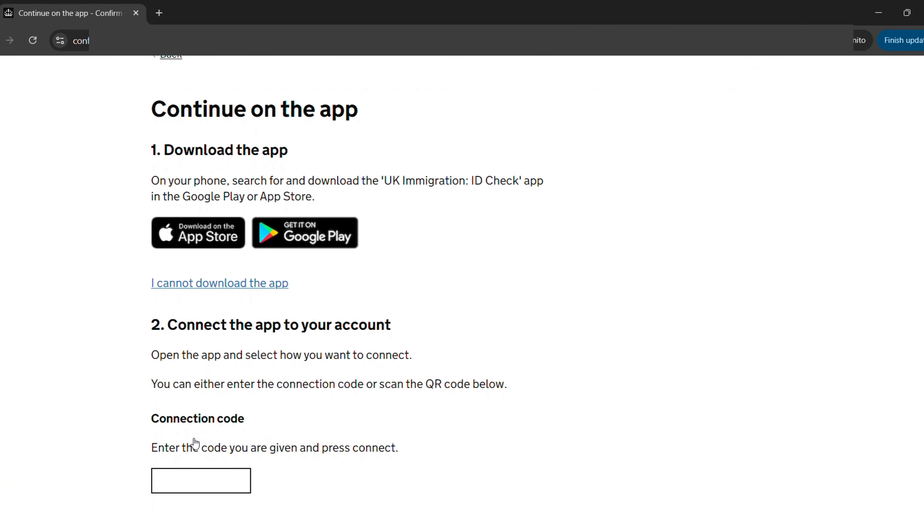
scroll(195, 443, down, 8)
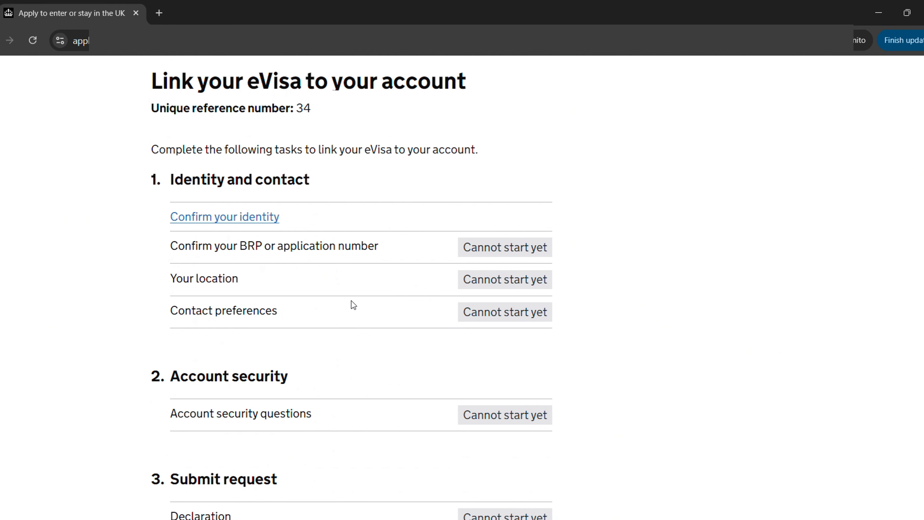
Reopen Confirm your identity, continue past the document details comparison and declare that the identity document belongs to the account holder.
click(226, 217)
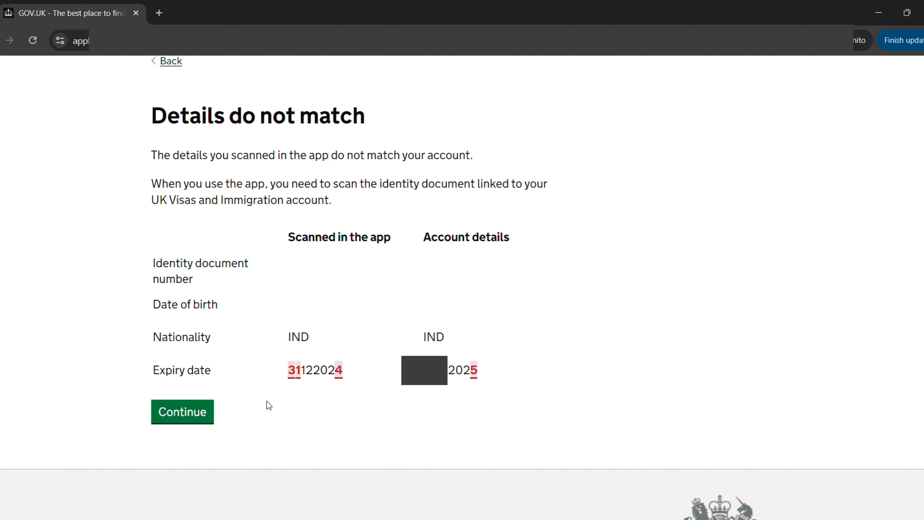
click(206, 417)
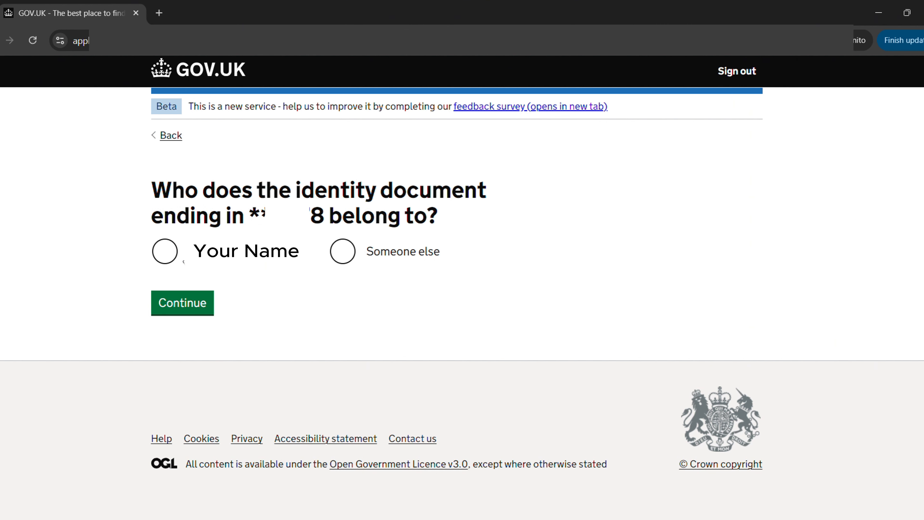
click(182, 259)
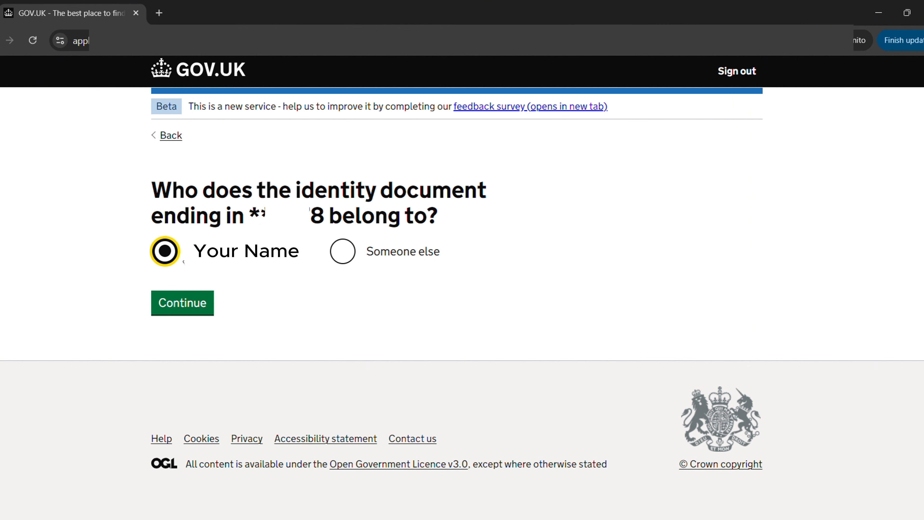
click(198, 309)
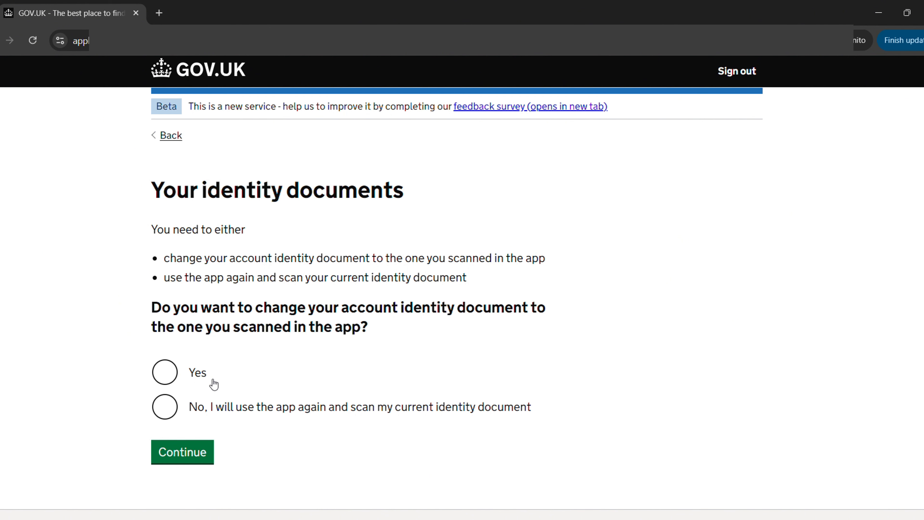
Answer Yes to changing the account identity document to the one scanned in the app and return to the task list.
click(197, 378)
click(169, 450)
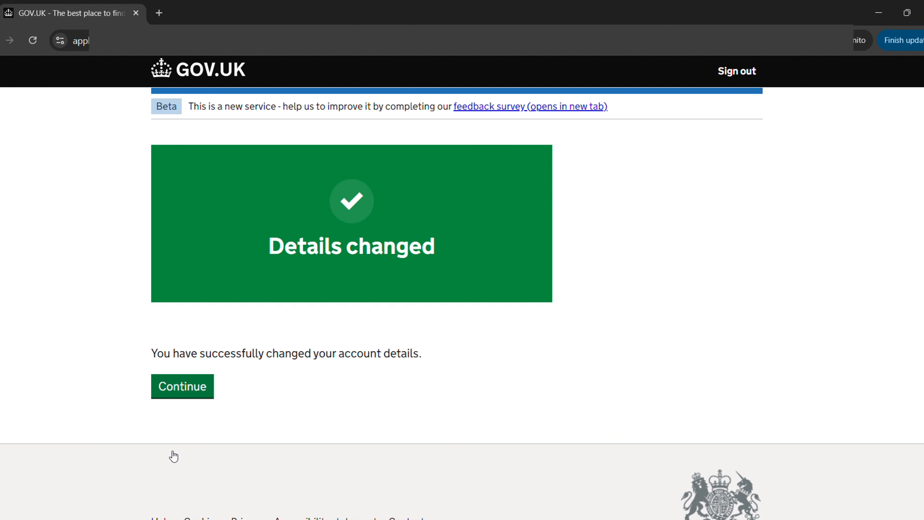
click(188, 389)
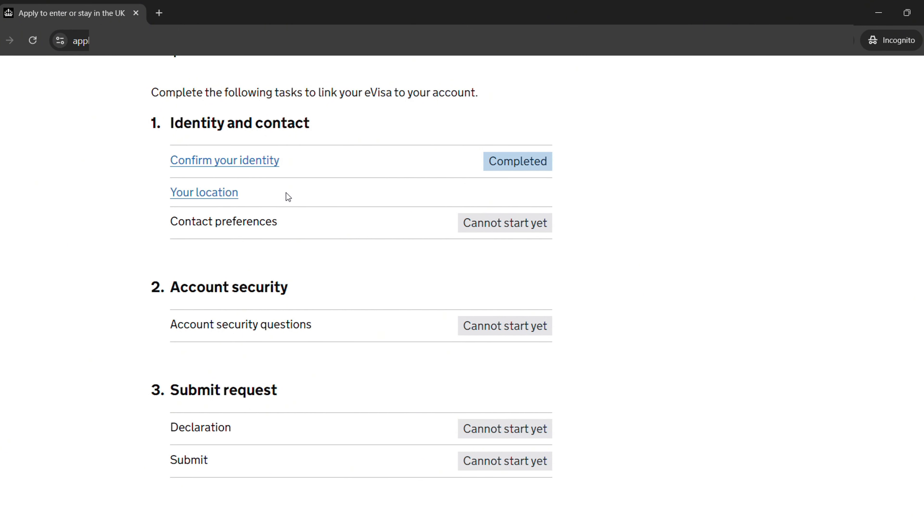
Complete the Your location task with the answer "Yes, I am in the UK" and confirm it.
click(235, 194)
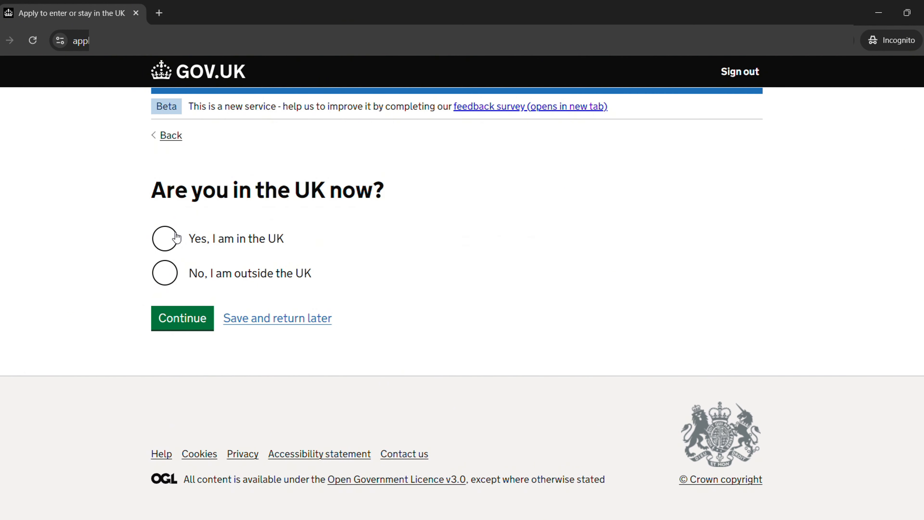
click(166, 239)
click(181, 319)
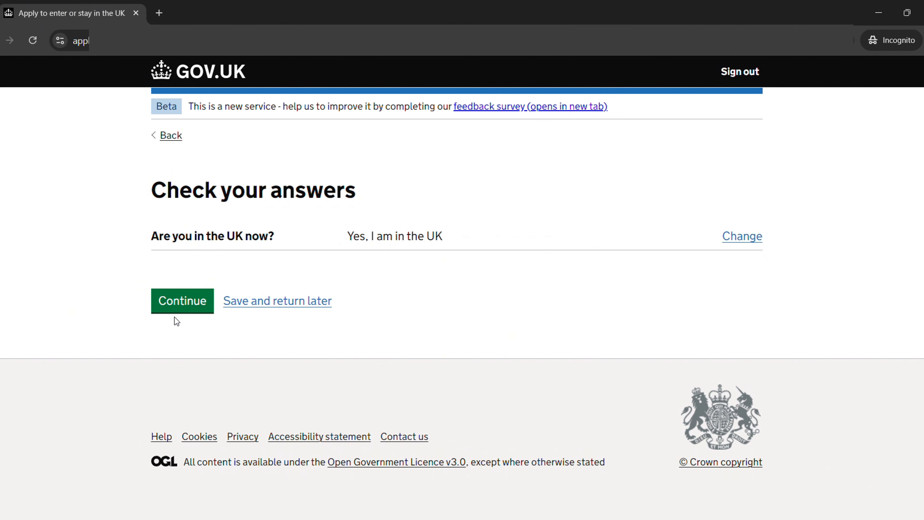
click(175, 316)
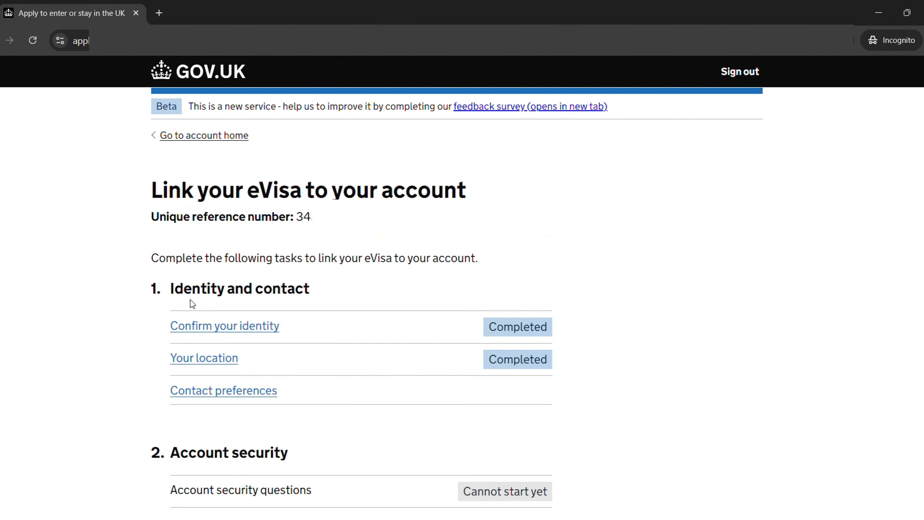
Complete the Contact preferences task by choosing the listed email address and phone number, and confirm the answers.
click(197, 394)
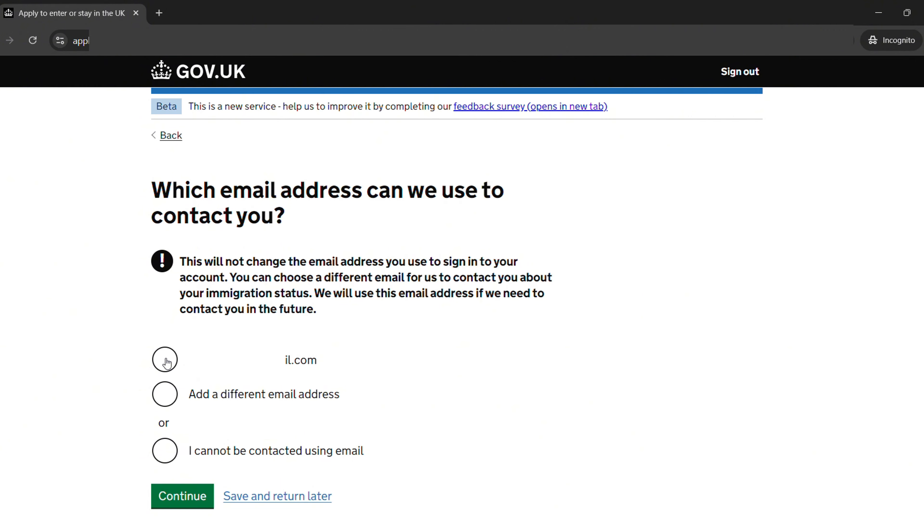
click(165, 361)
click(194, 498)
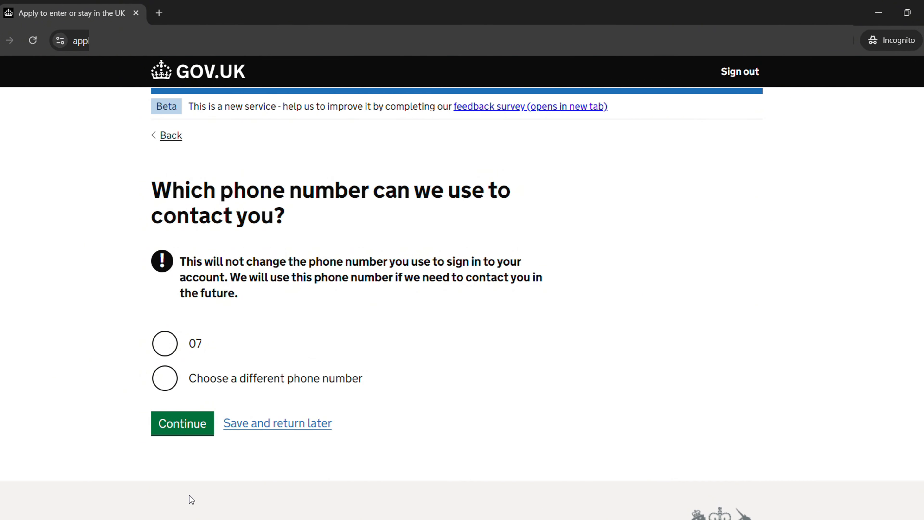
click(166, 343)
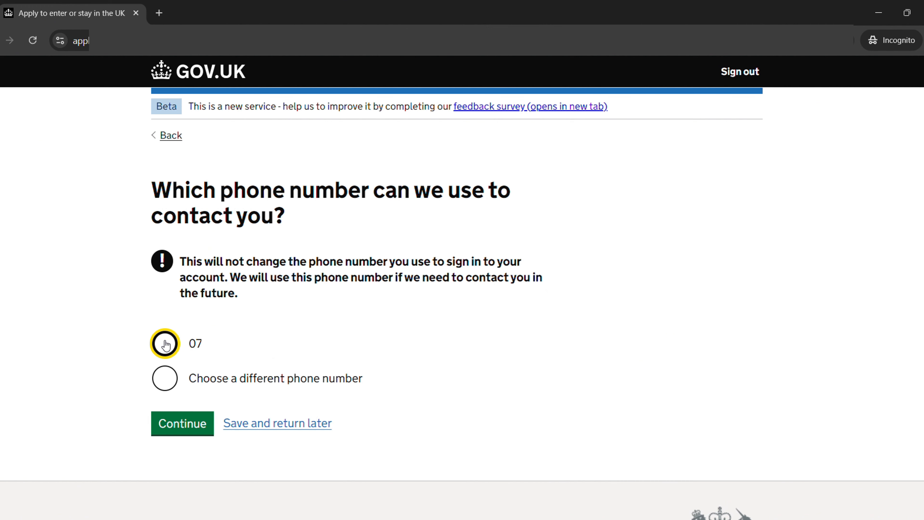
click(183, 433)
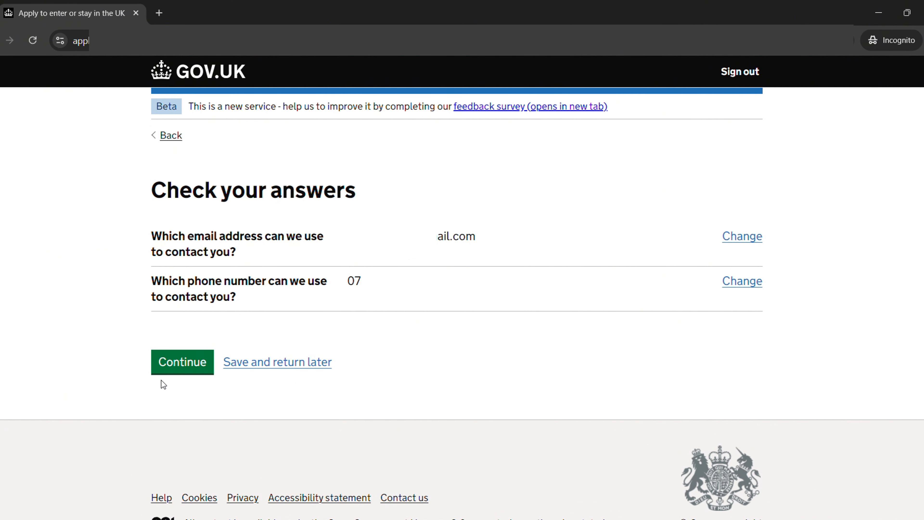
click(178, 368)
Complete the account security questions on first job, partner's name and partner's mother's name, and confirm the answers.
scroll(177, 369, down, 5)
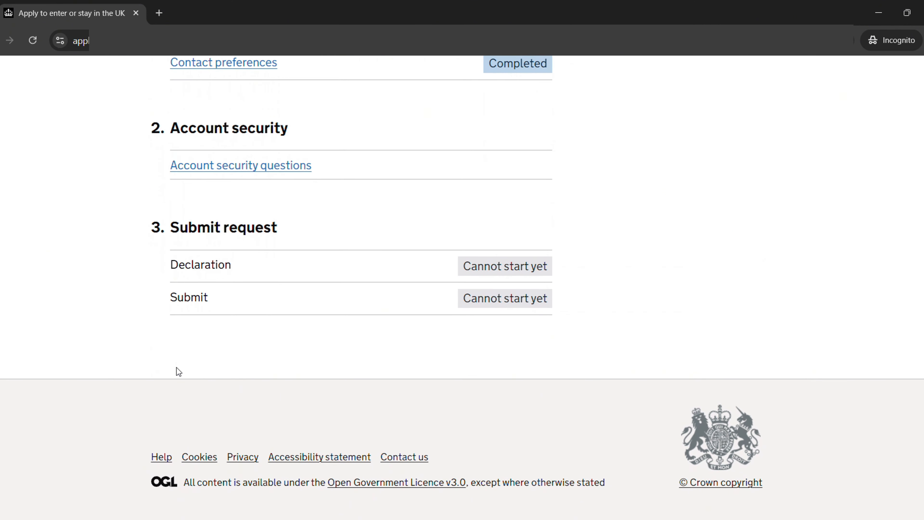
click(273, 168)
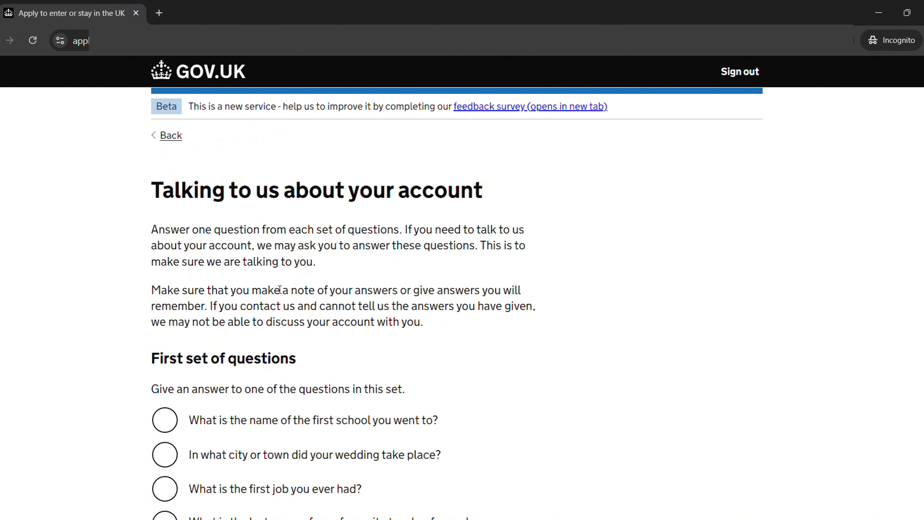
scroll(280, 289, down, 5)
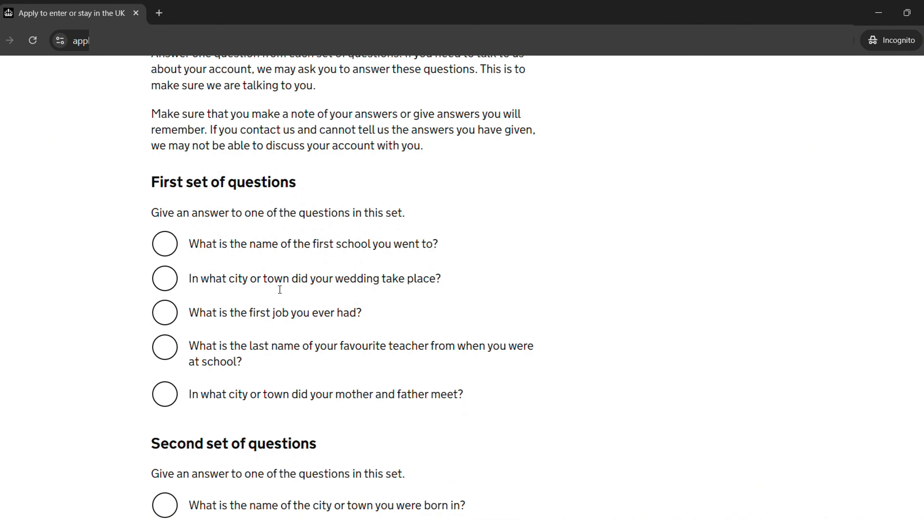
scroll(280, 289, down, 7)
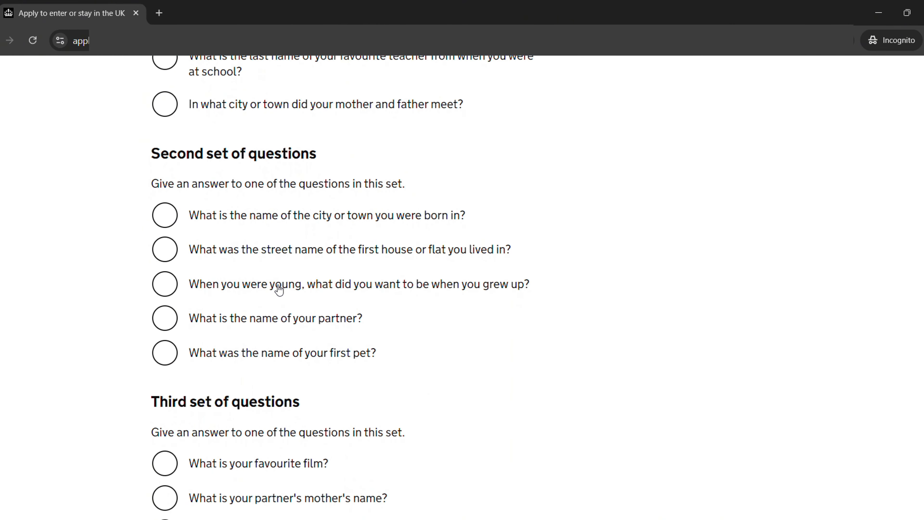
scroll(280, 290, down, 5)
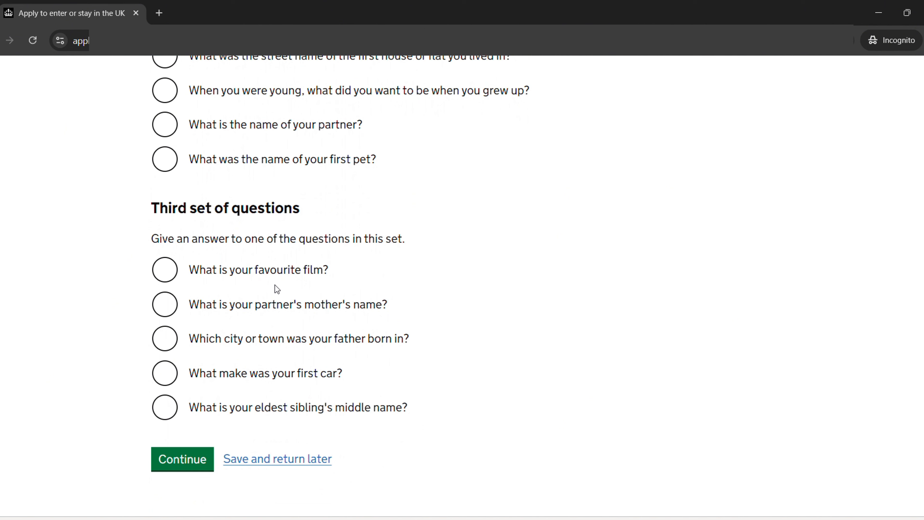
click(183, 466)
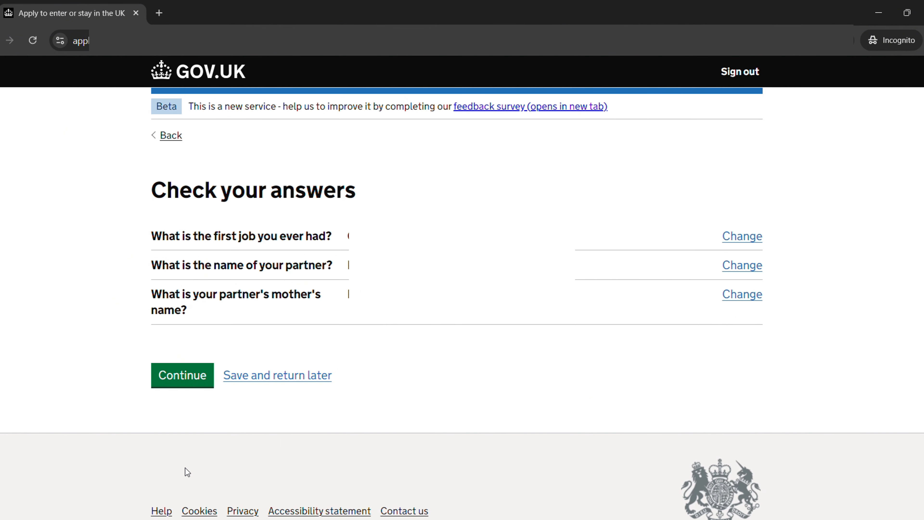
click(190, 379)
Complete the Declaration as the person submitting the information, aged 18 or over.
scroll(191, 378, down, 6)
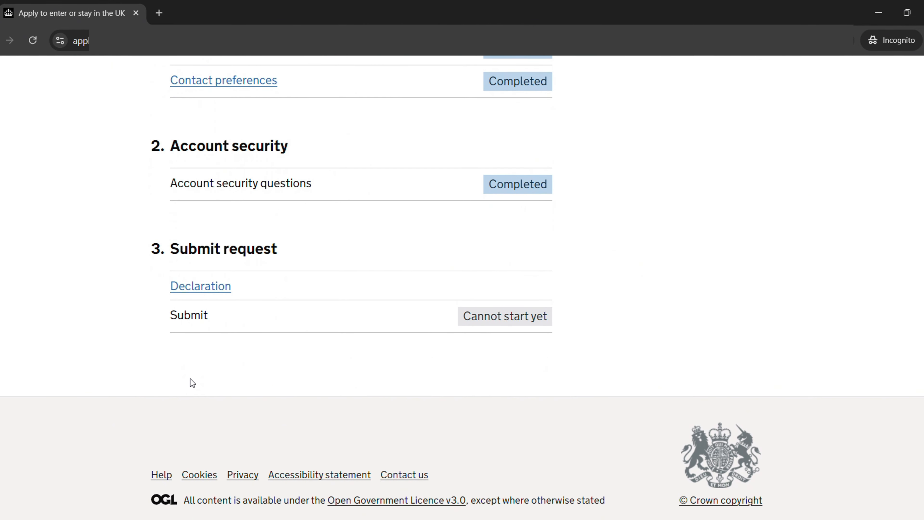
click(216, 289)
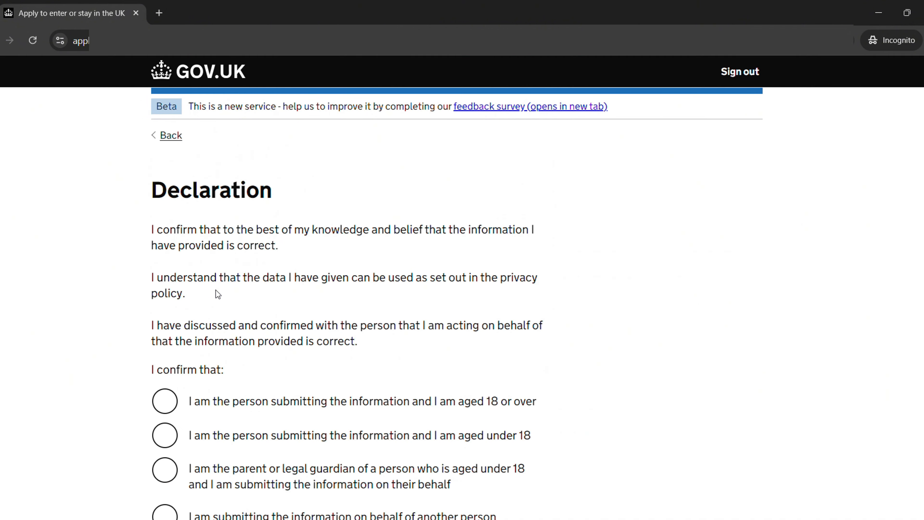
scroll(215, 290, down, 4)
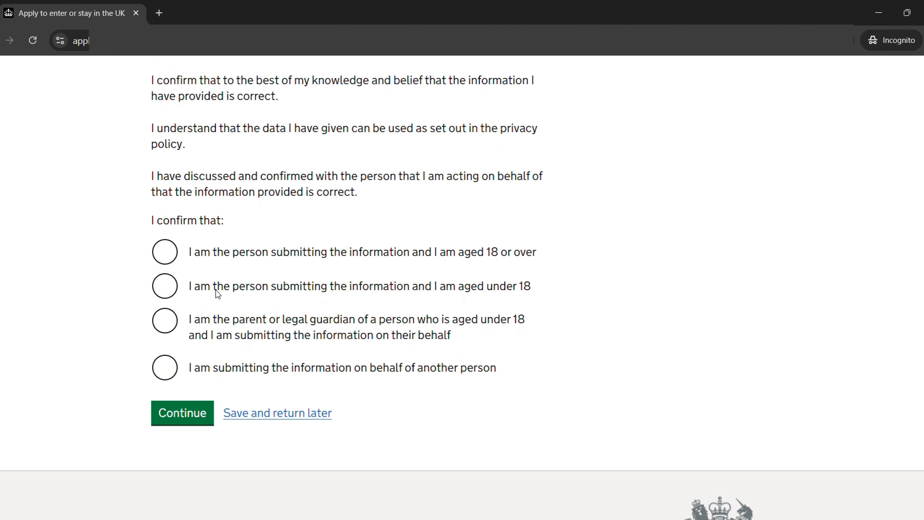
scroll(216, 290, up, 1)
click(216, 293)
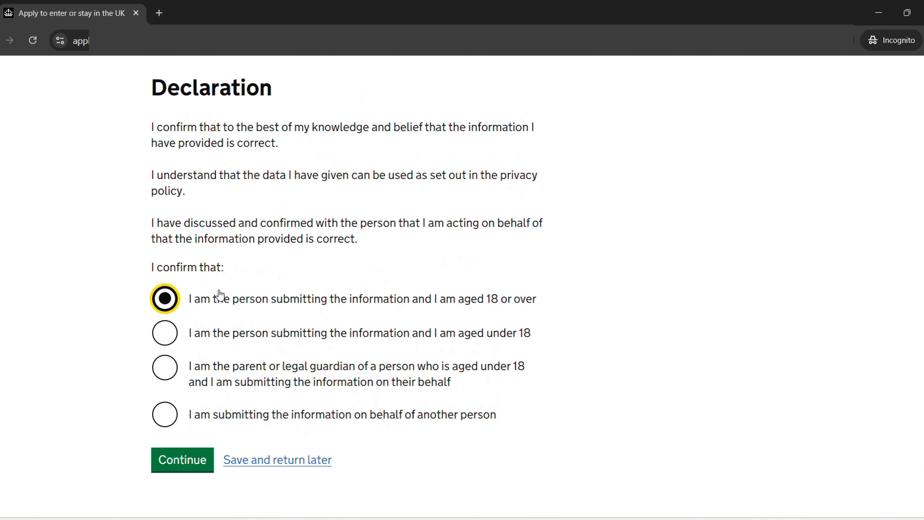
click(193, 459)
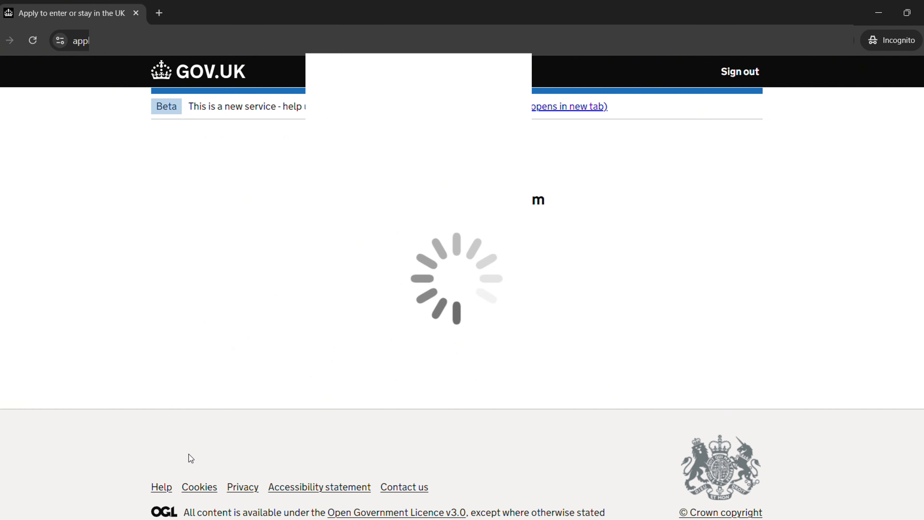
Confirm and submit the request to link the eVisa, and look over the information on what happens next.
scroll(193, 458, down, 5)
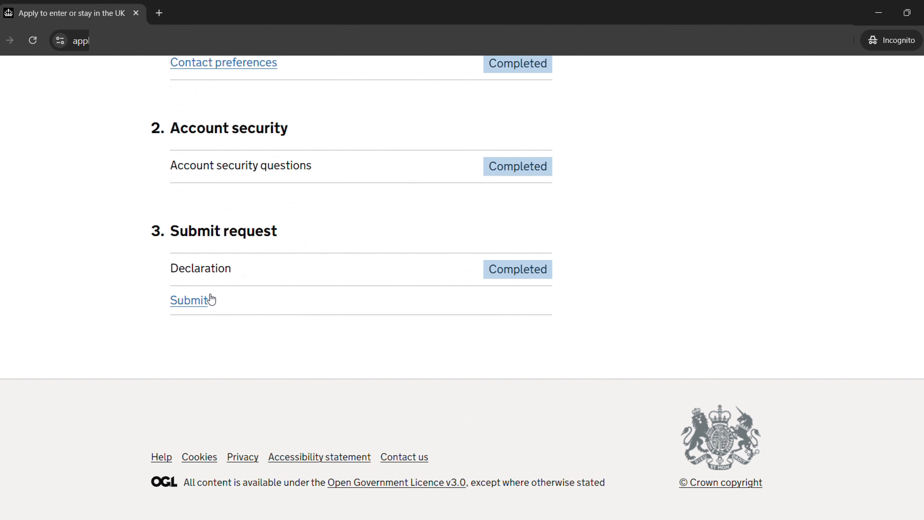
click(198, 301)
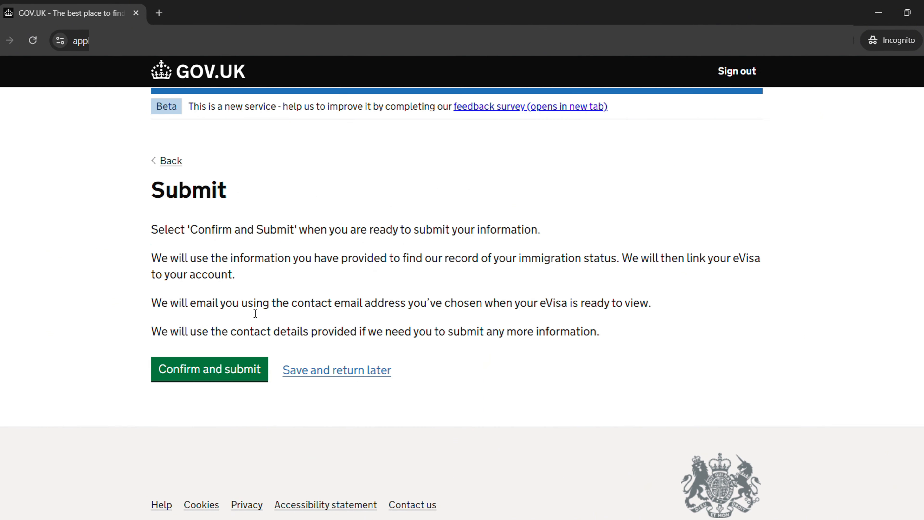
click(234, 374)
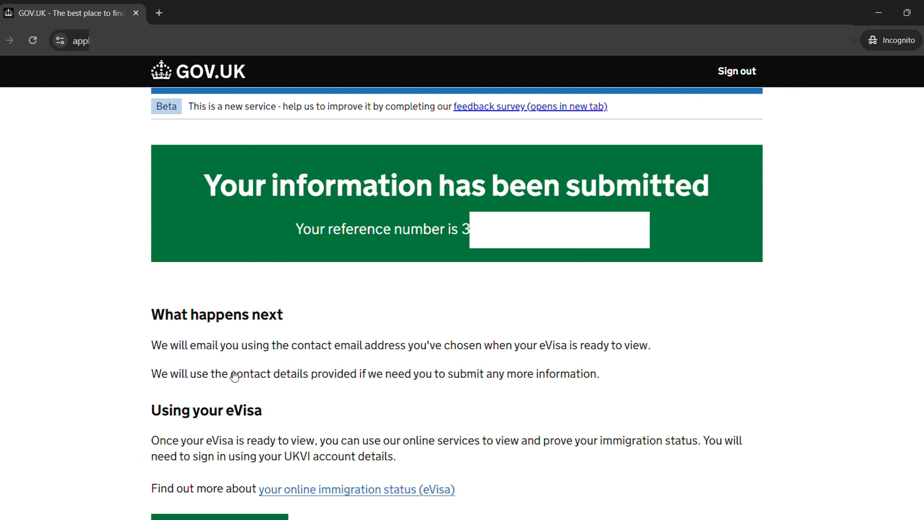
scroll(233, 375, down, 5)
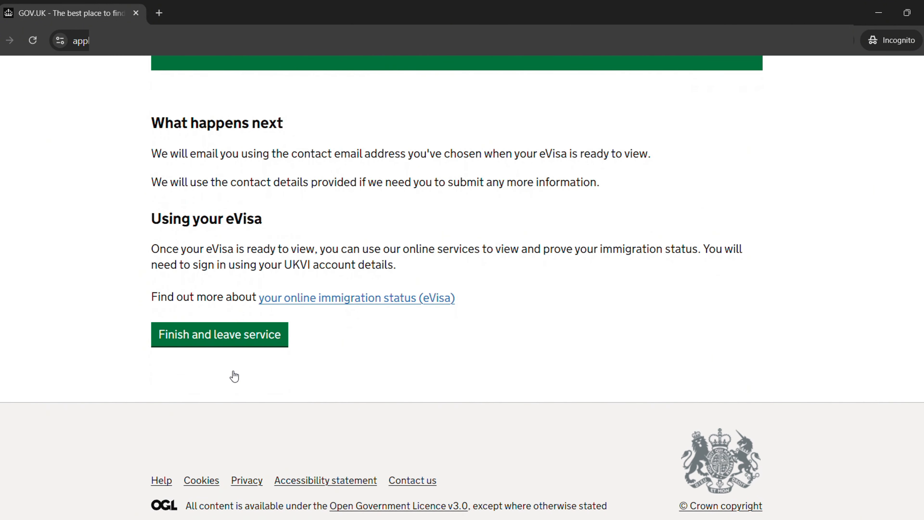